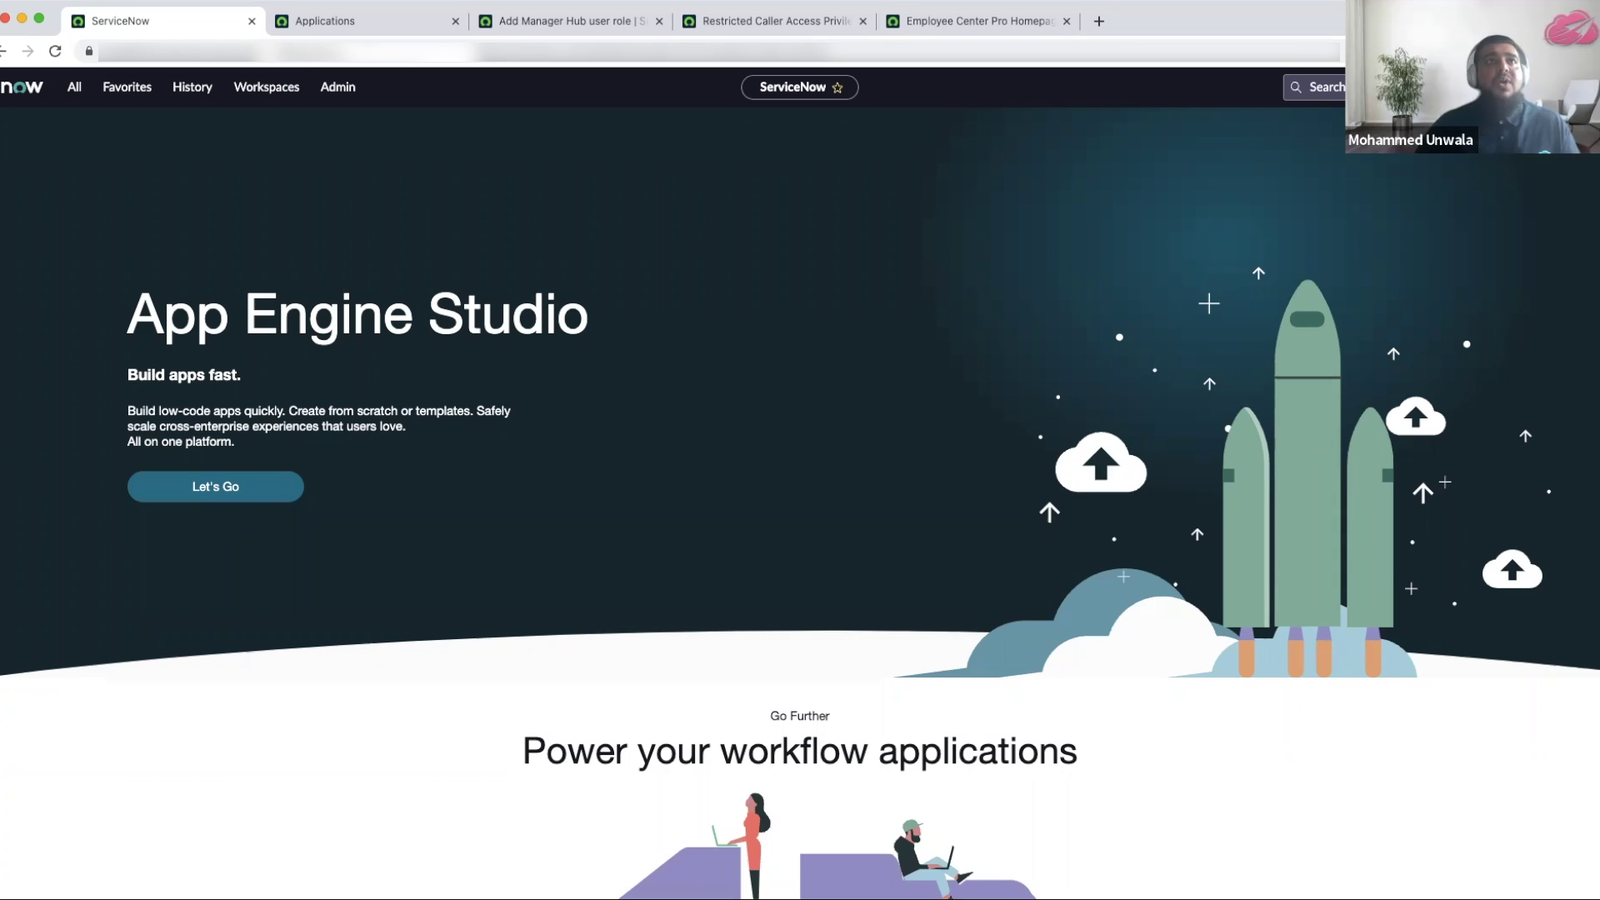
- Show the app store results for 'manager hub', with Manager Hub 1.0.0 marked installed
click(366, 27)
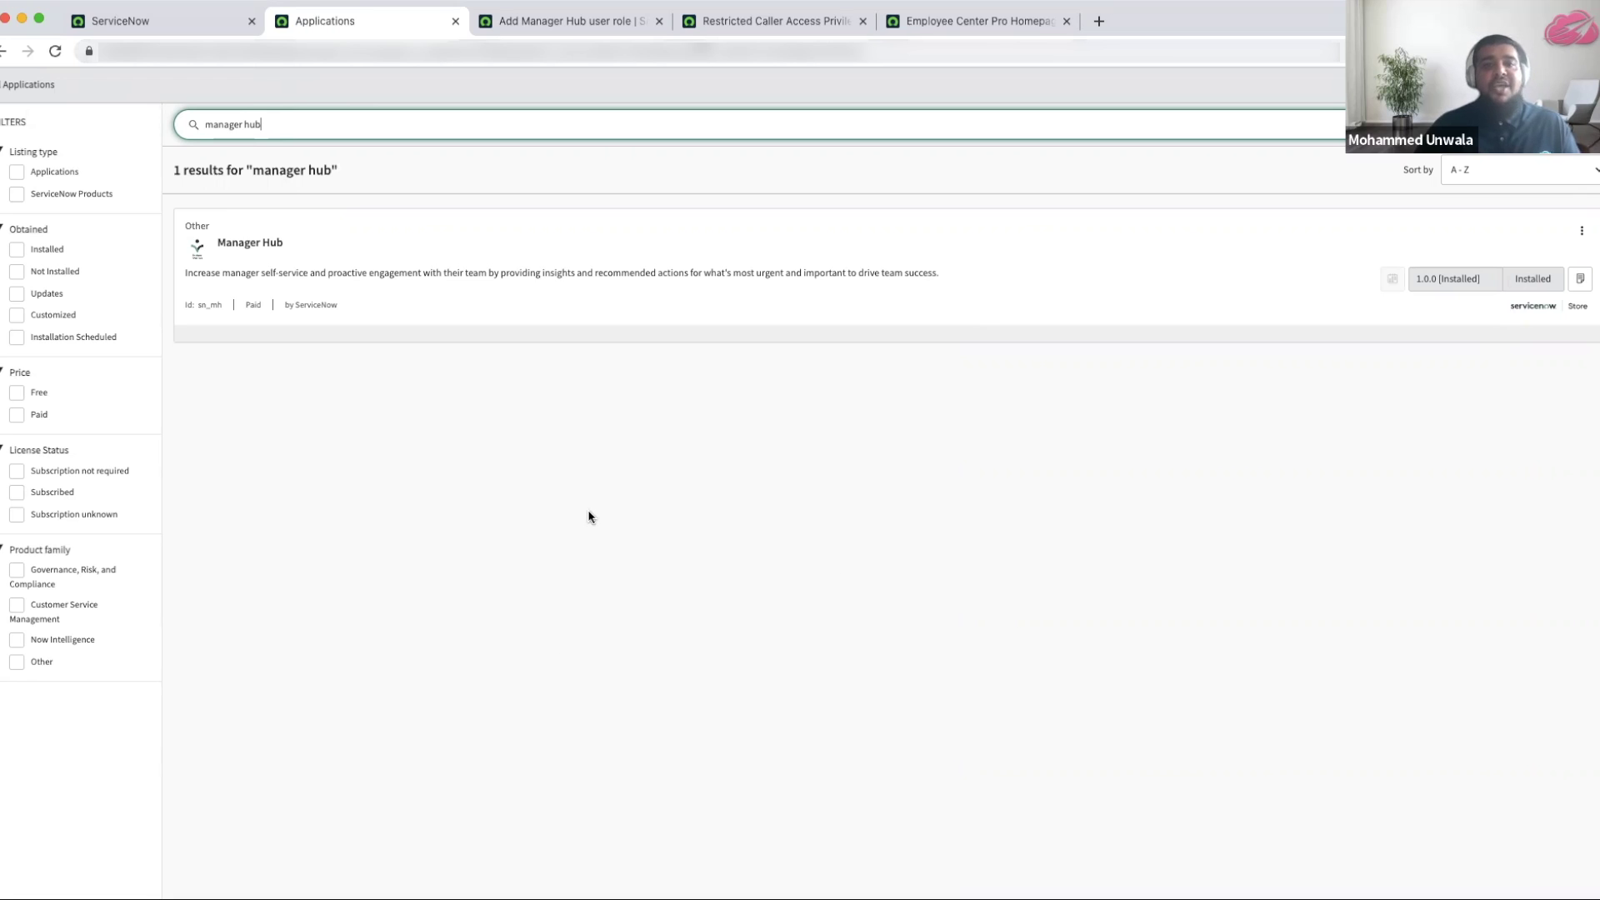
- Show the 33 Manager Hub restricted caller access privileges, all with status Allowed
click(728, 27)
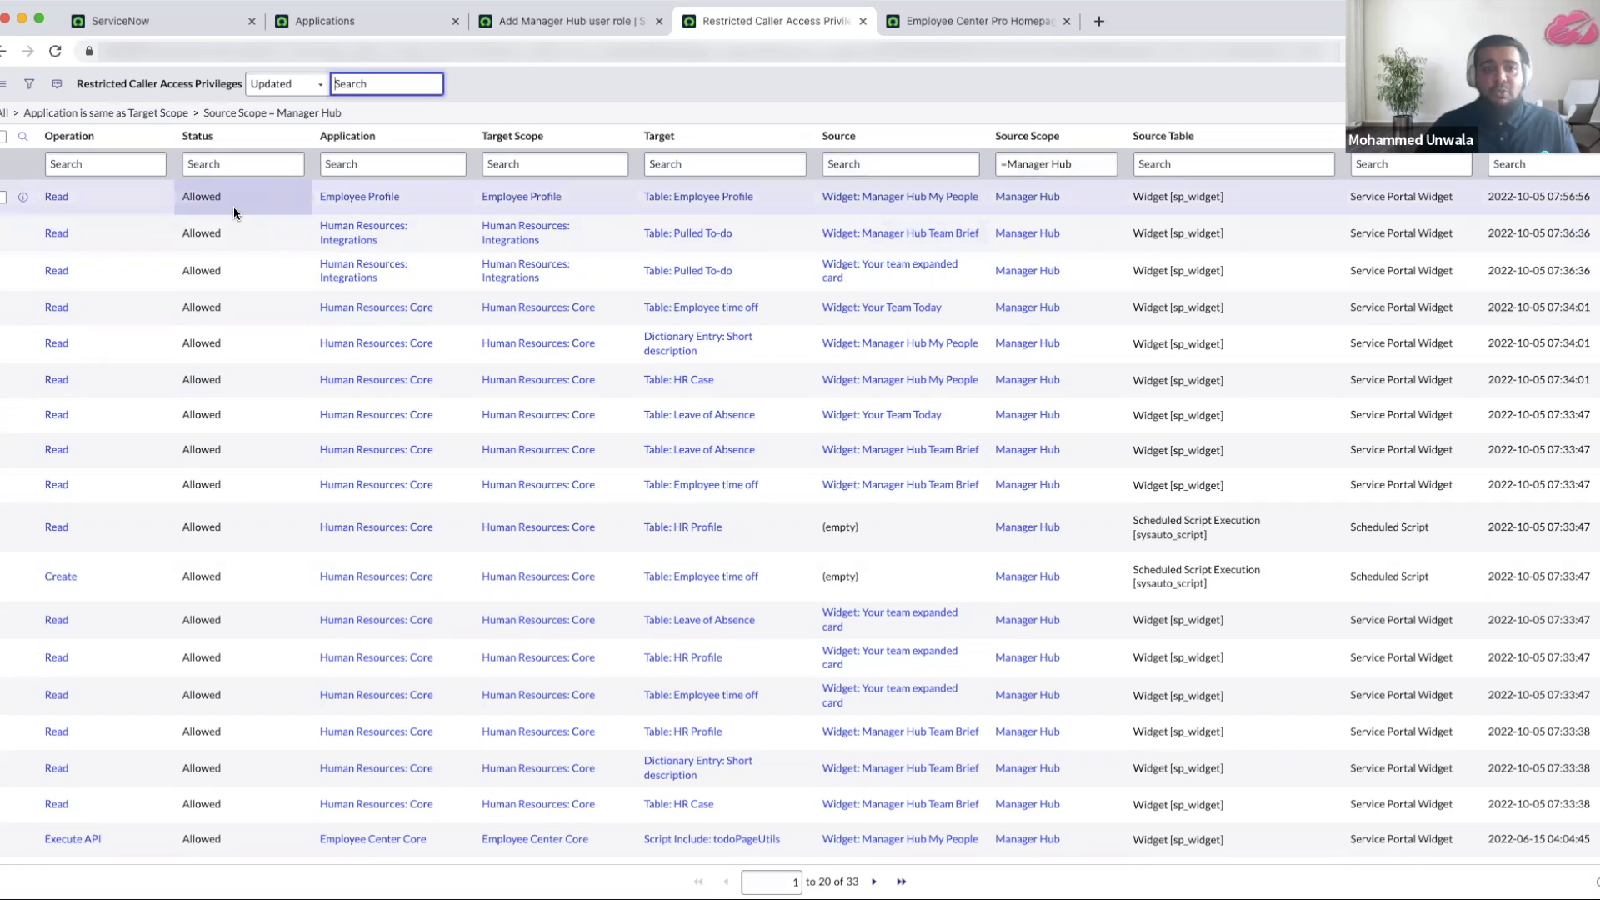
- Review the 'Add Manager Hub user role' scheduled job, then return to the App Engine Studio home page
click(550, 20)
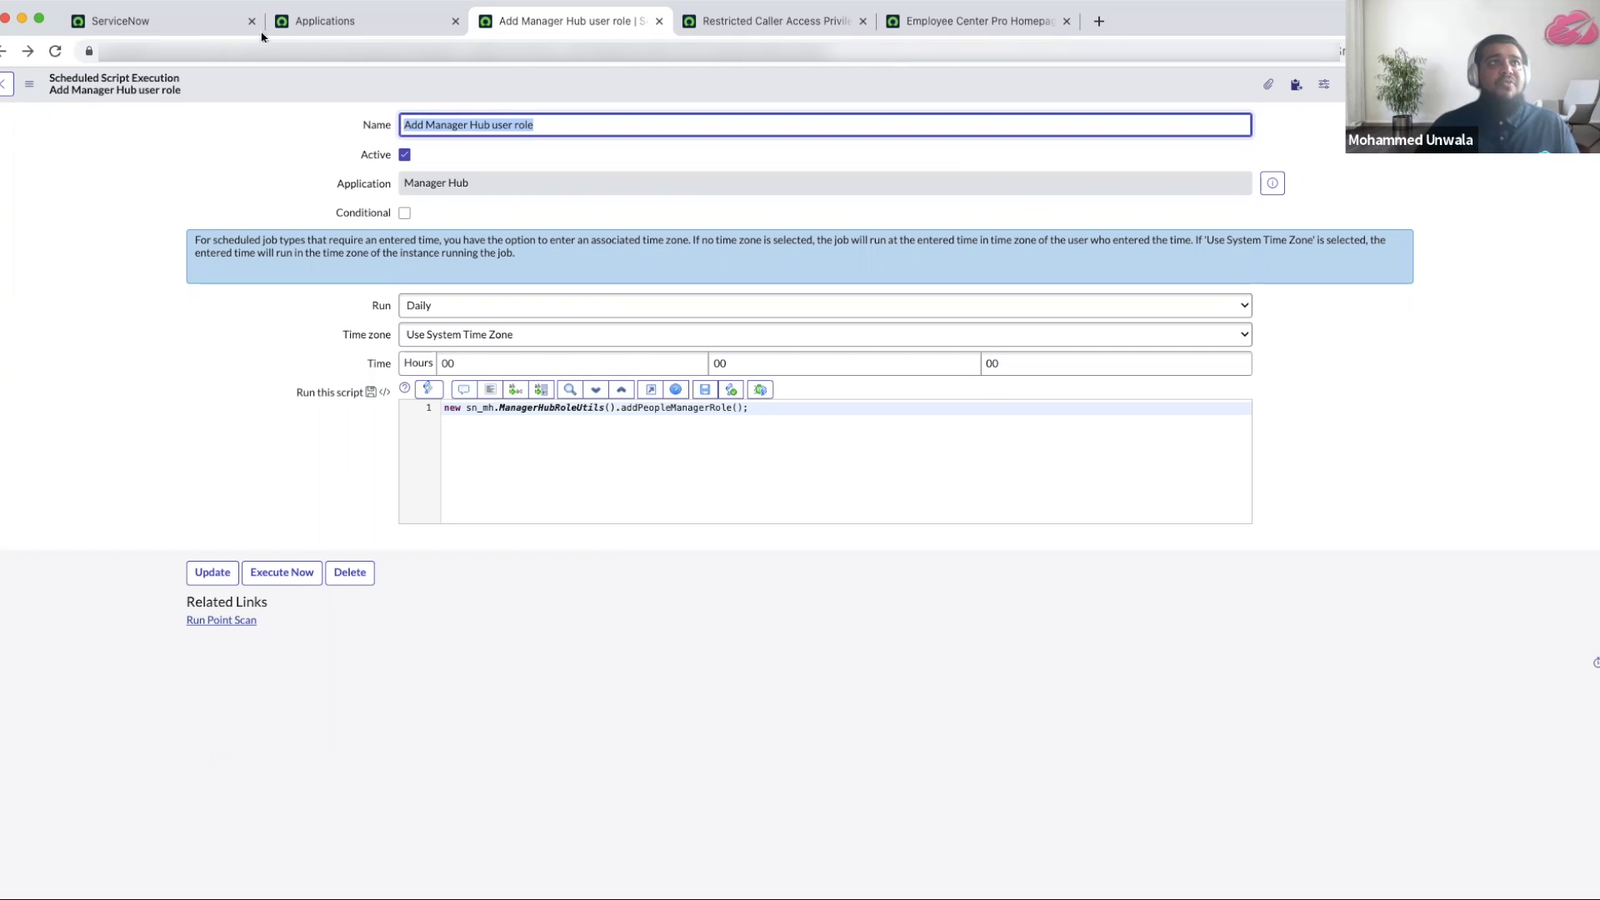
click(204, 23)
- Filter the All menu for 'manager' to list the six Manager Hub Administration modules
click(73, 90)
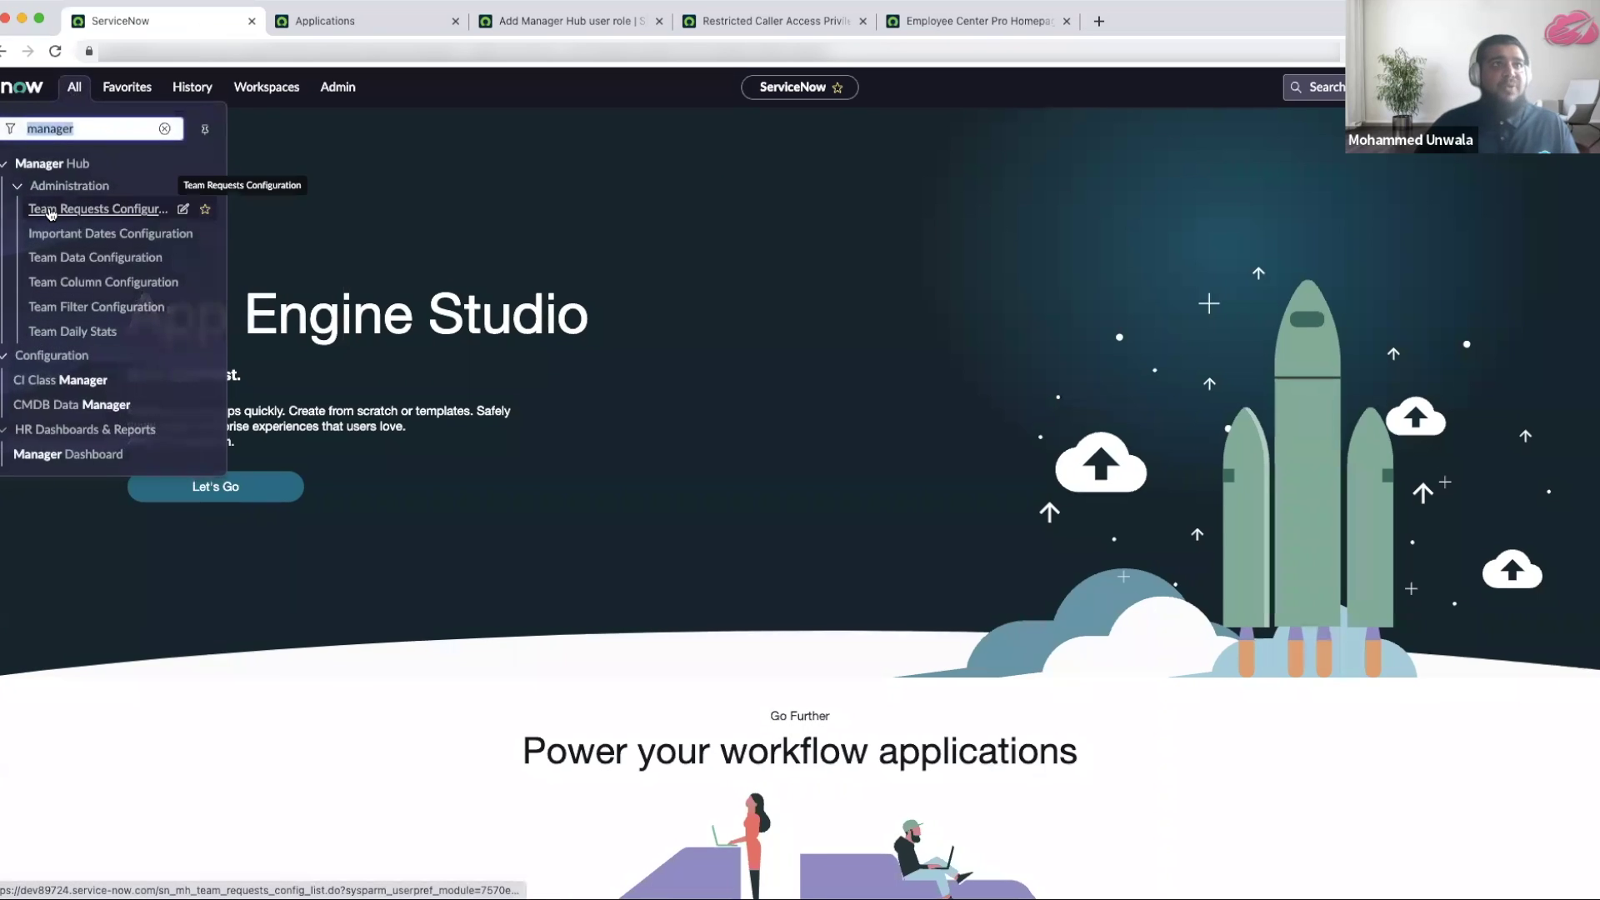
scroll(800, 500, down, 1)
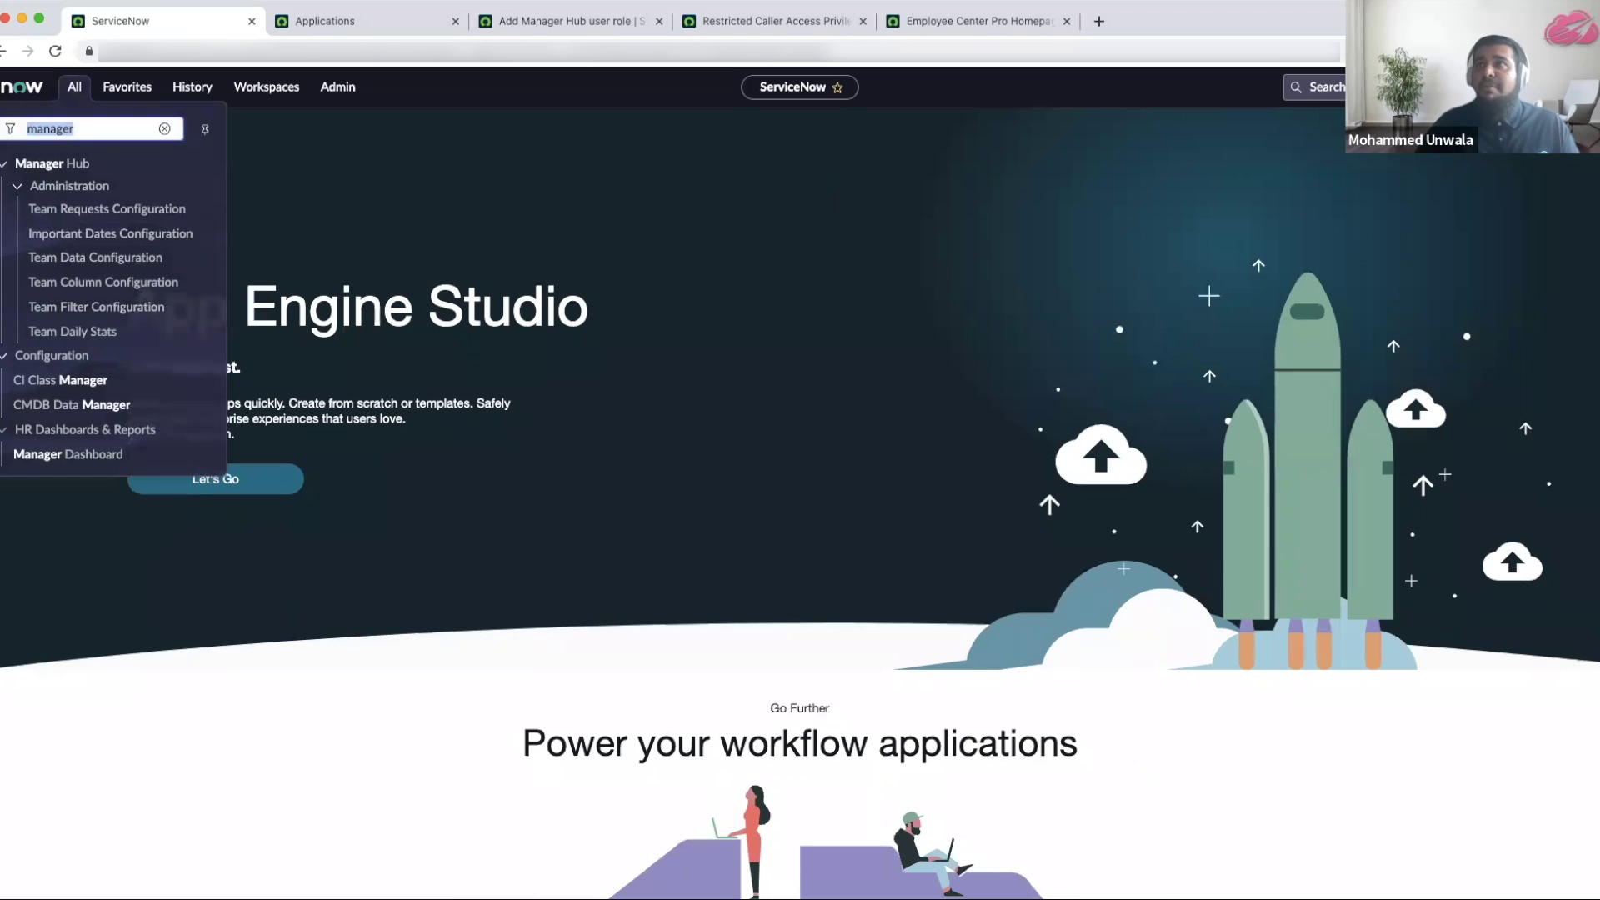
- Impersonate the recently used manager account and go to the Employee Center Pro homepage
click(1580, 86)
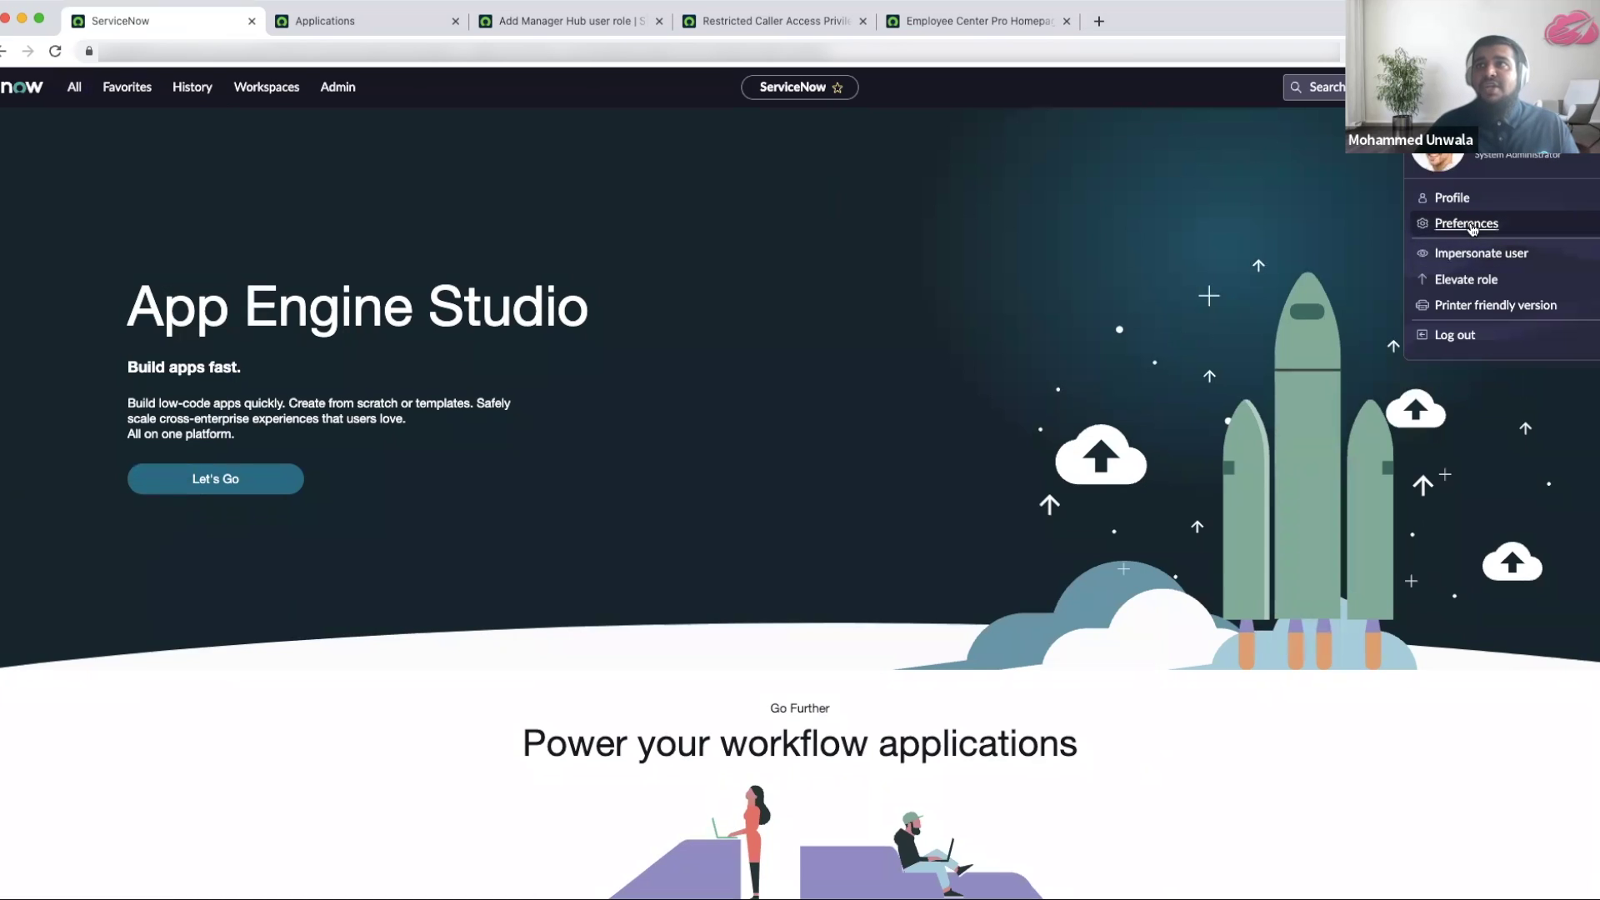
click(1465, 258)
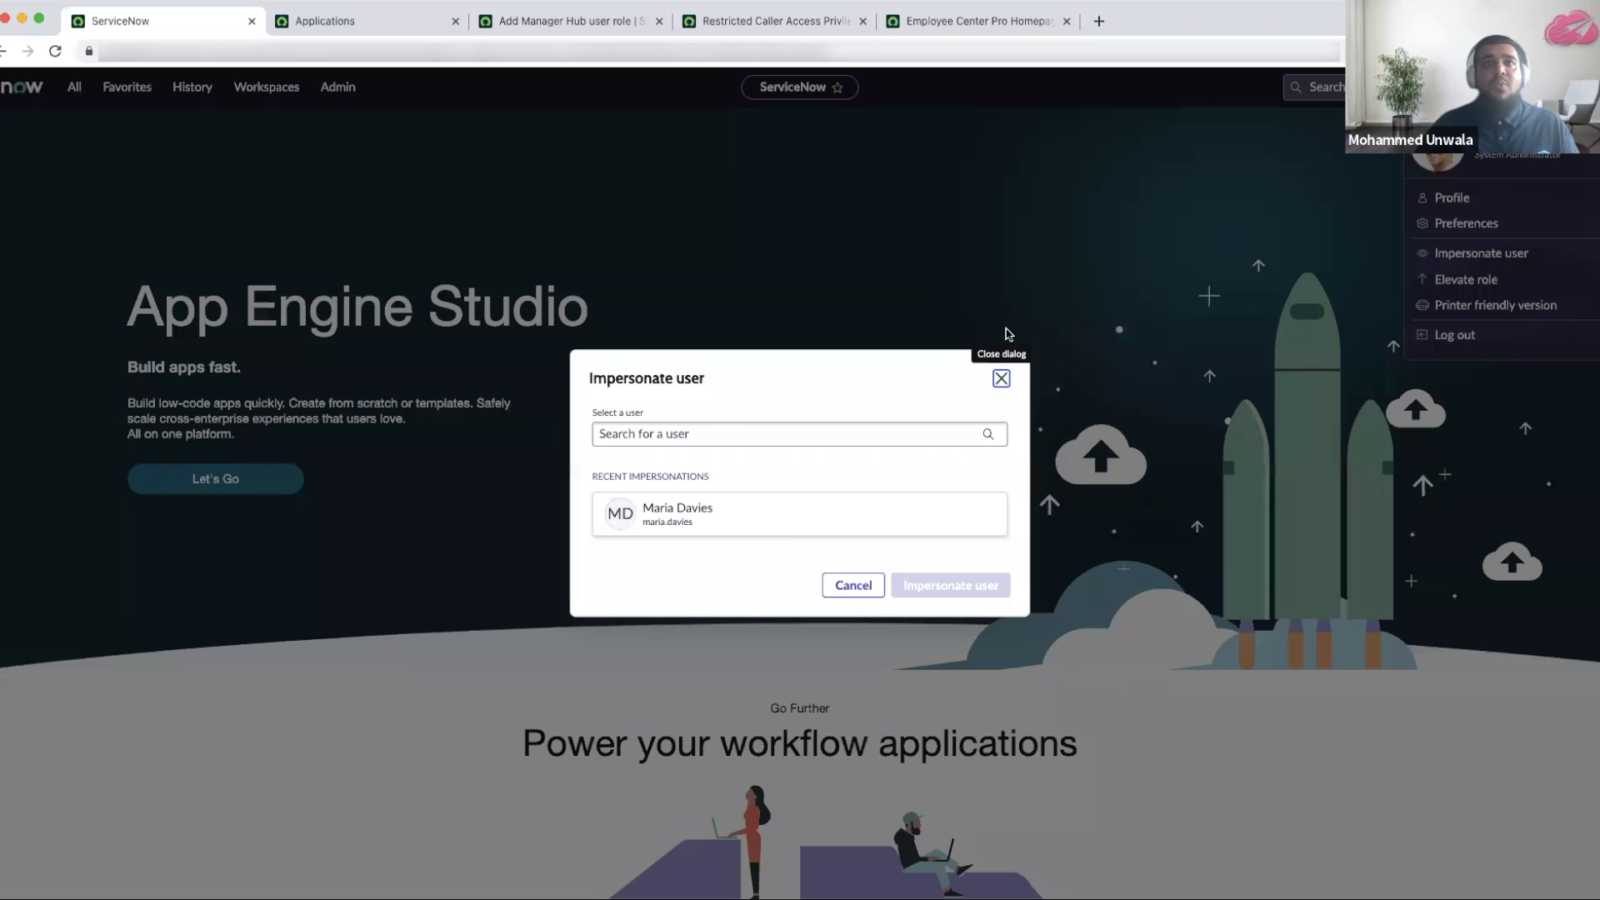
click(790, 523)
click(959, 586)
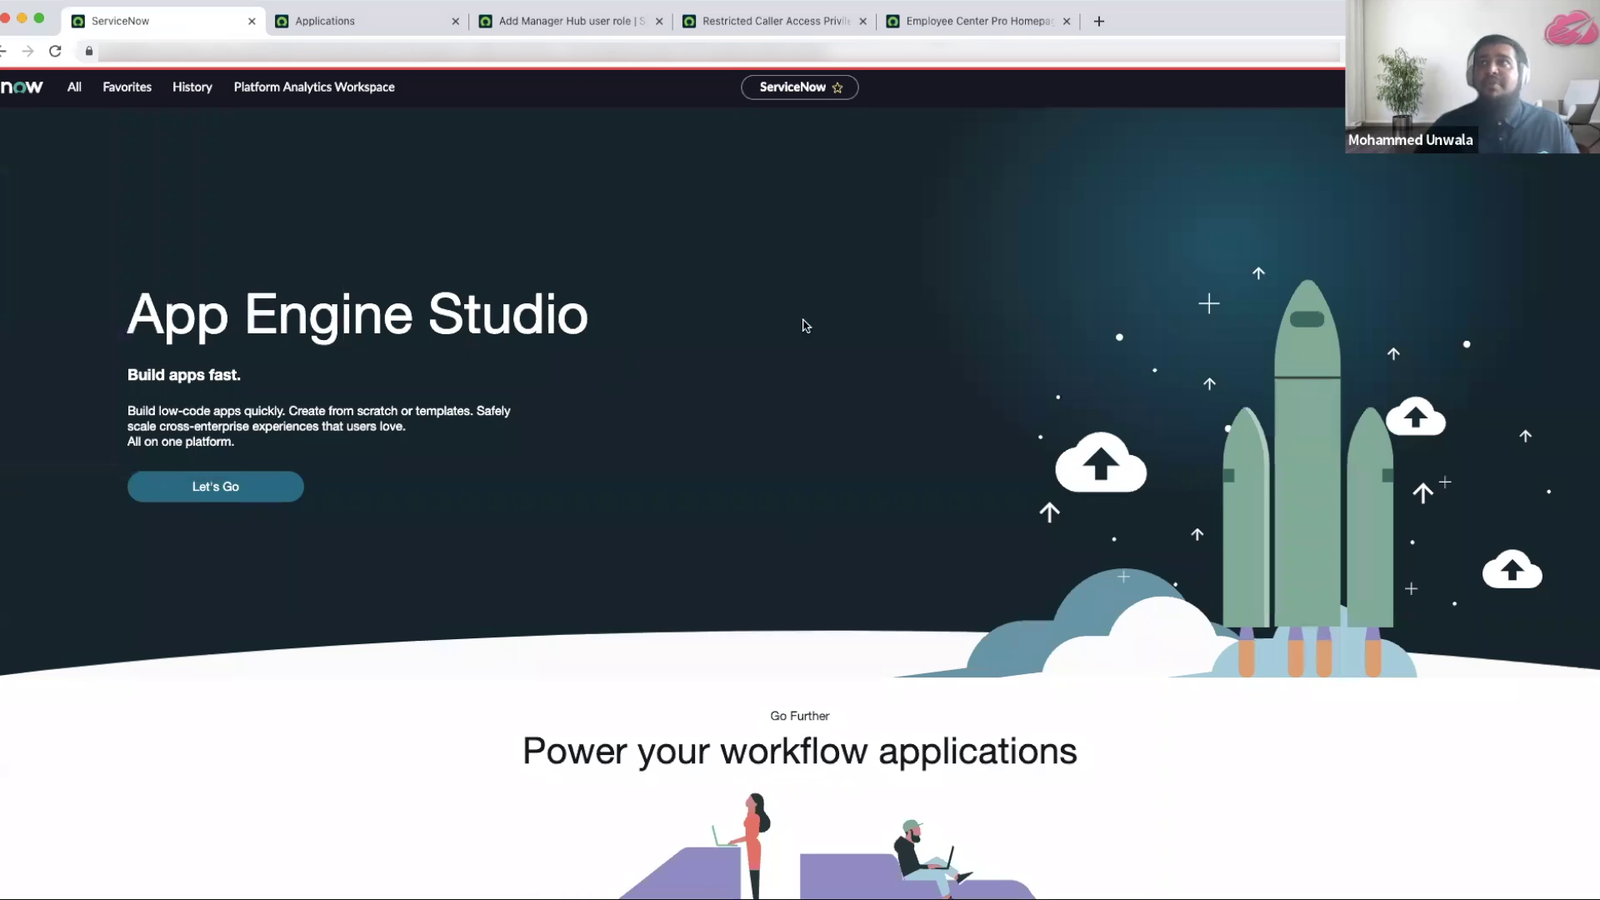
click(932, 27)
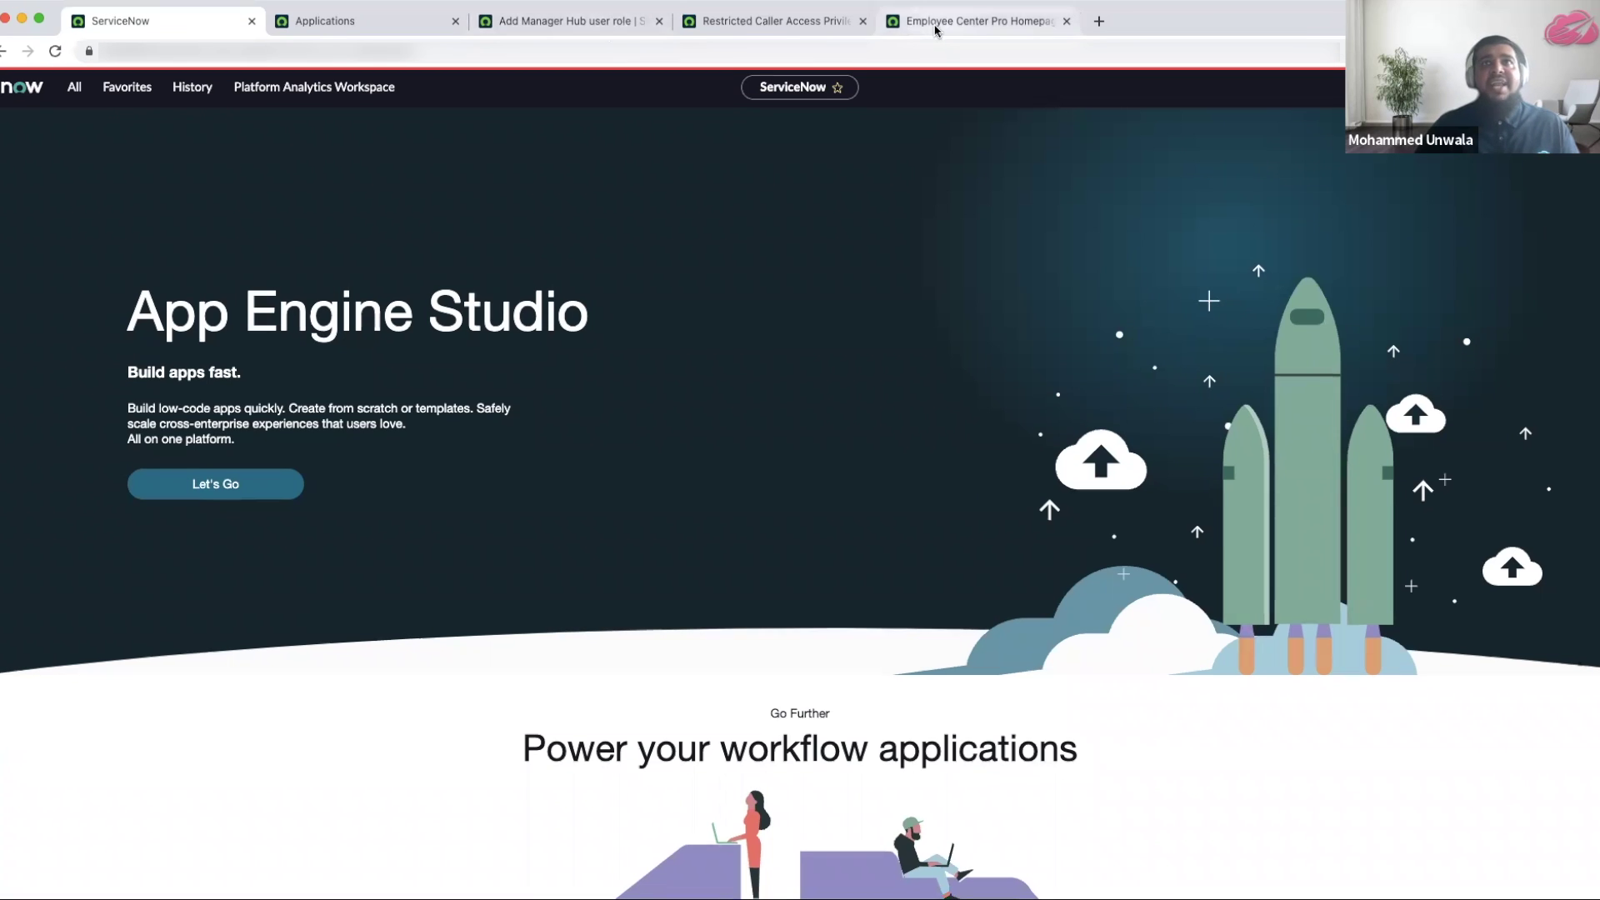
- Reload the portal and open Manager Hub Overview to review team events, leave and focus areas
click(56, 52)
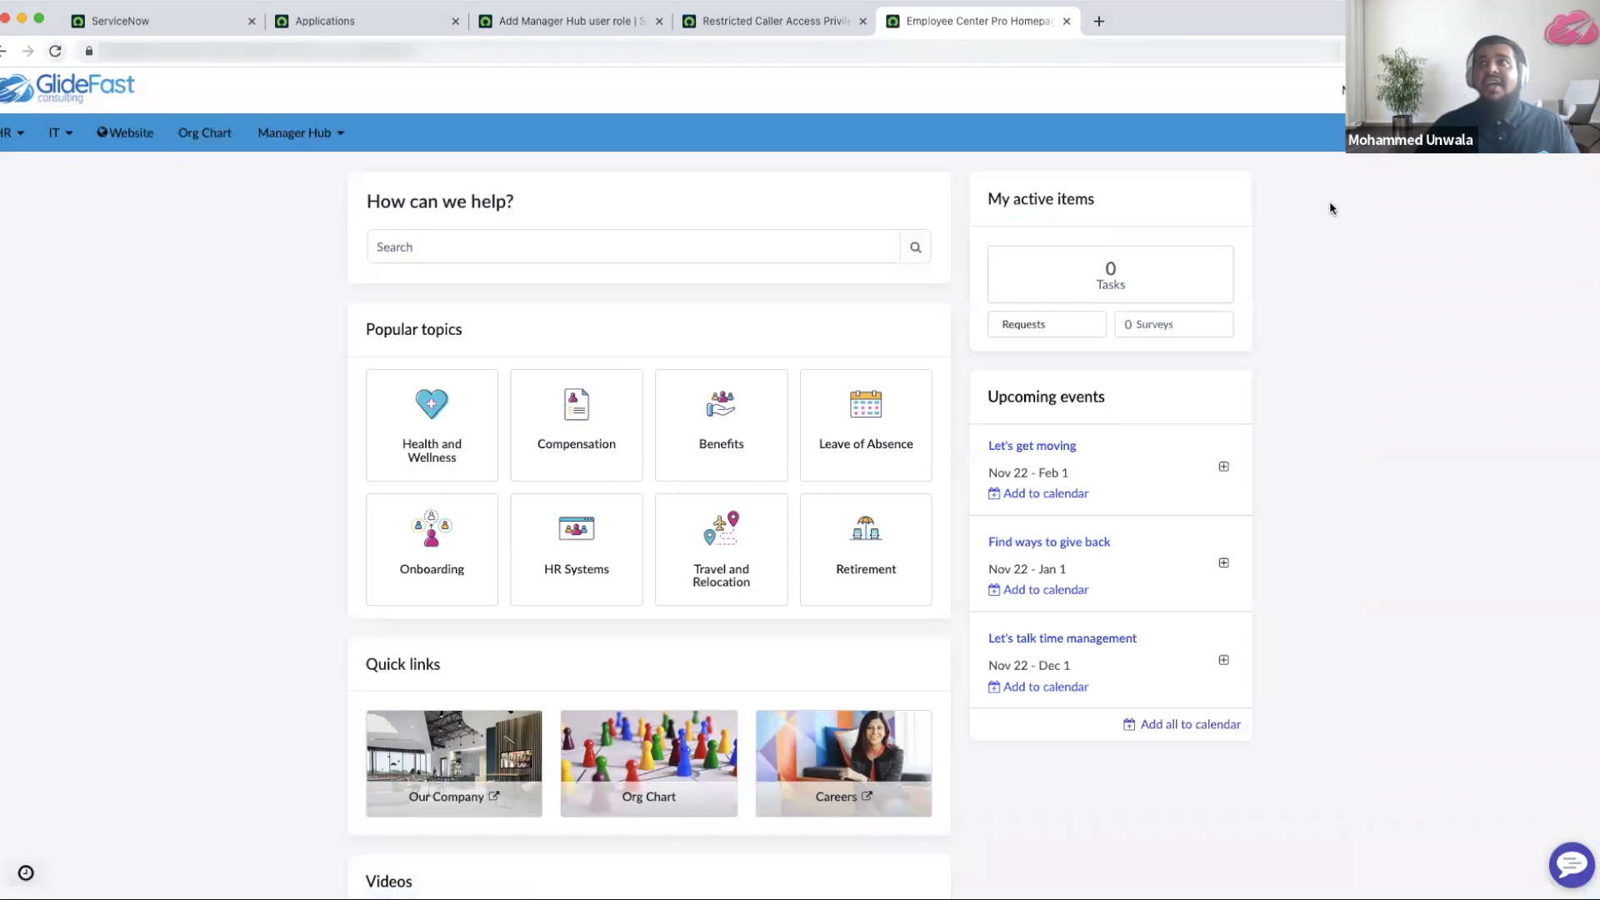
click(272, 140)
scroll(282, 170, down, 1)
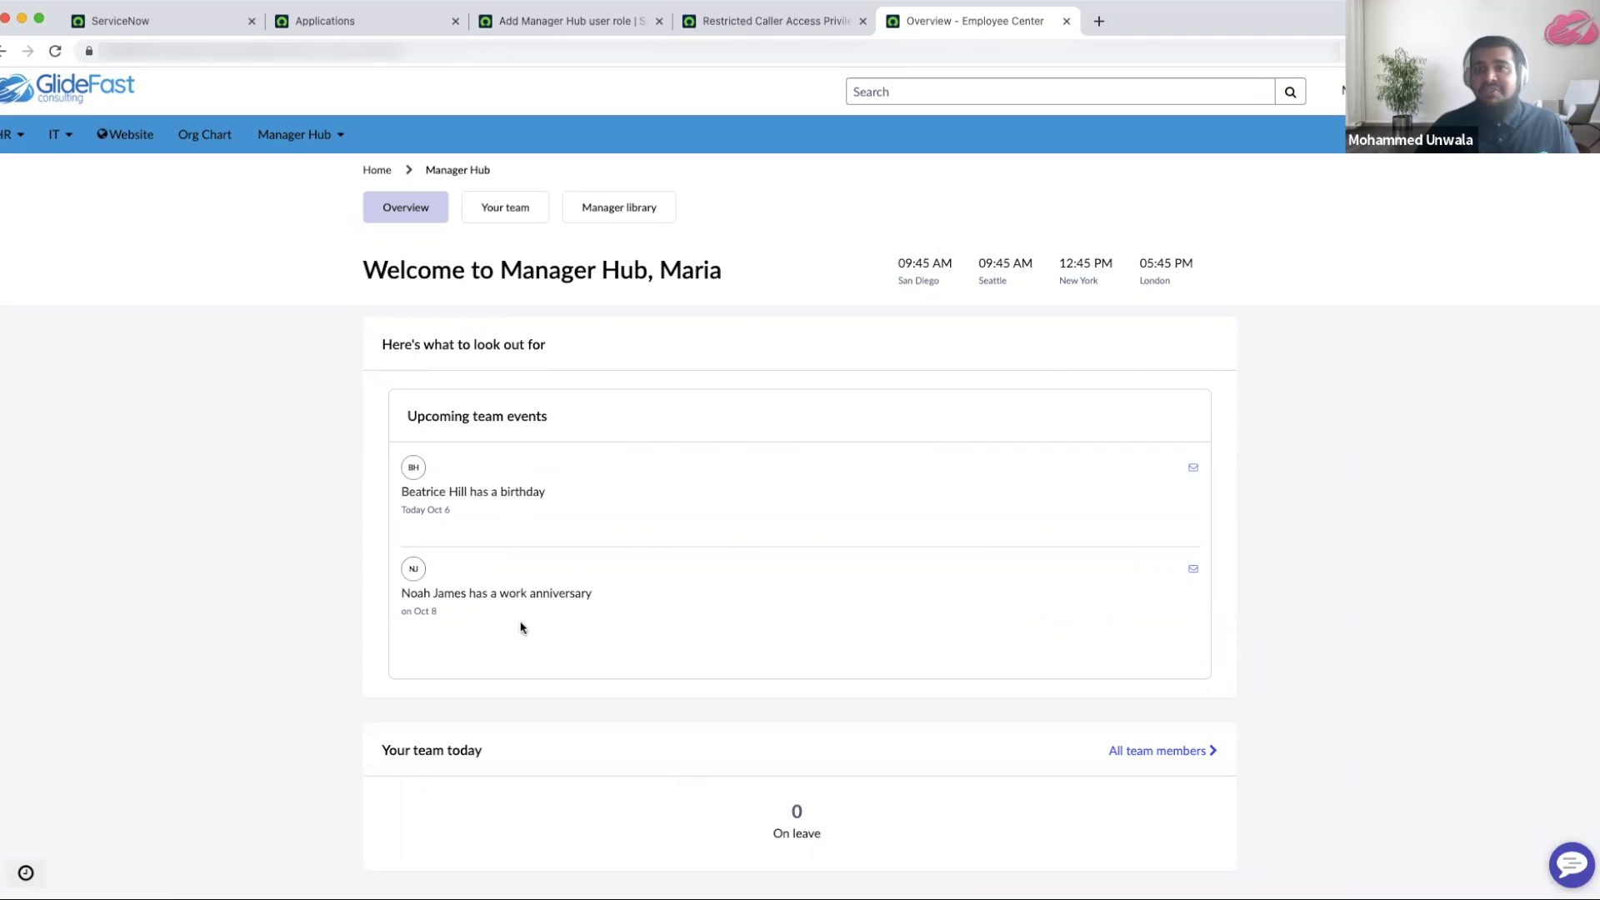
scroll(363, 606, down, 3)
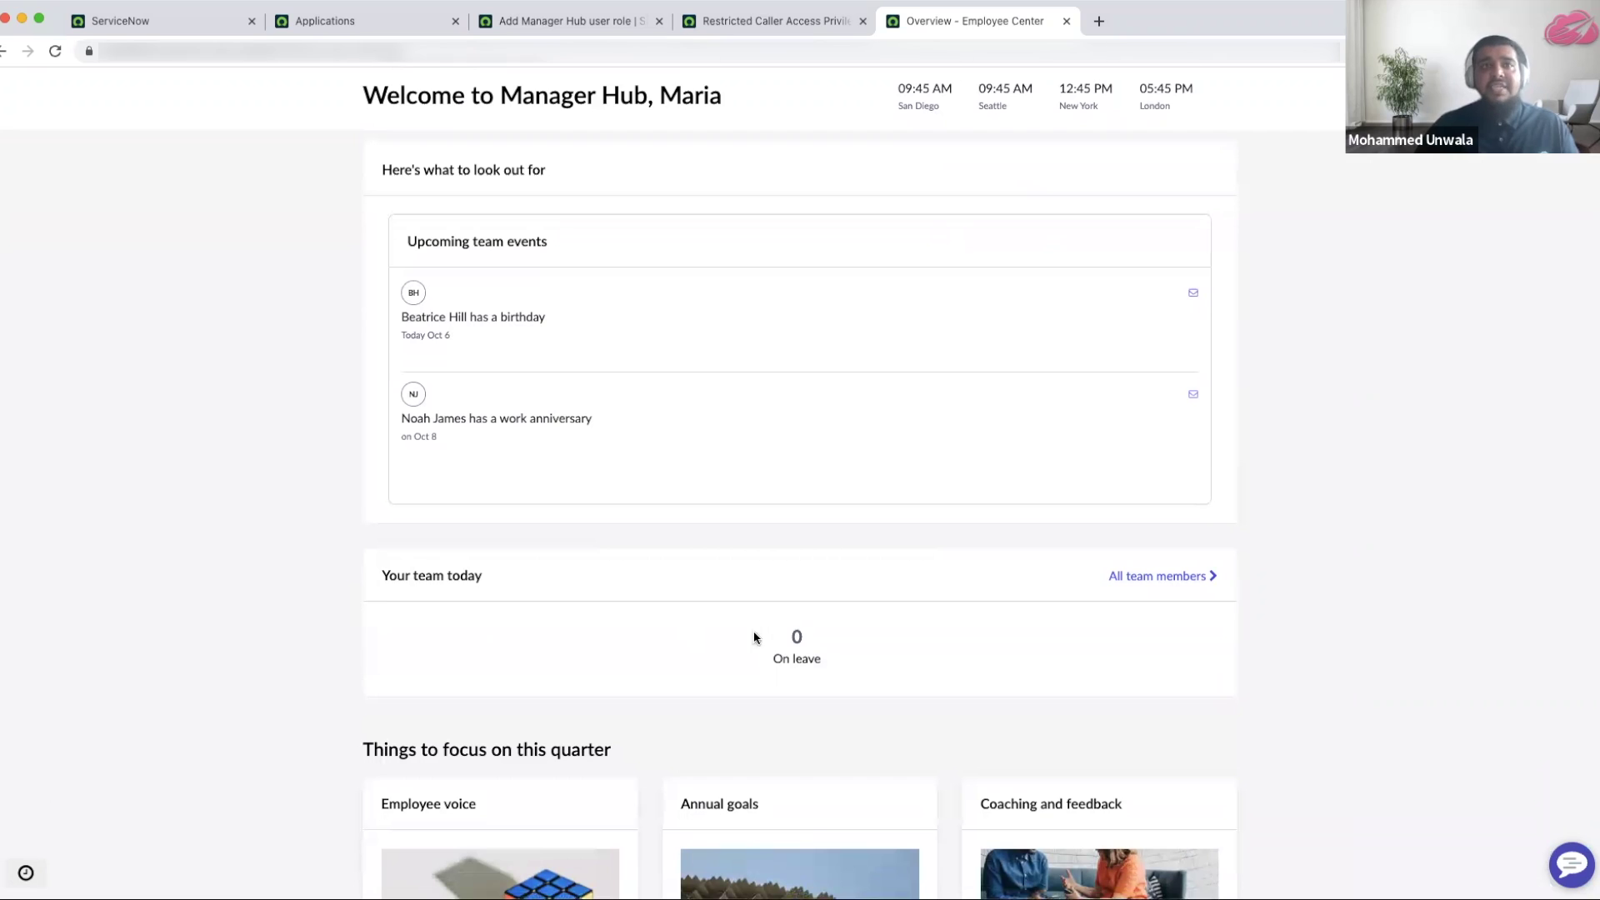
scroll(530, 617, down, 3)
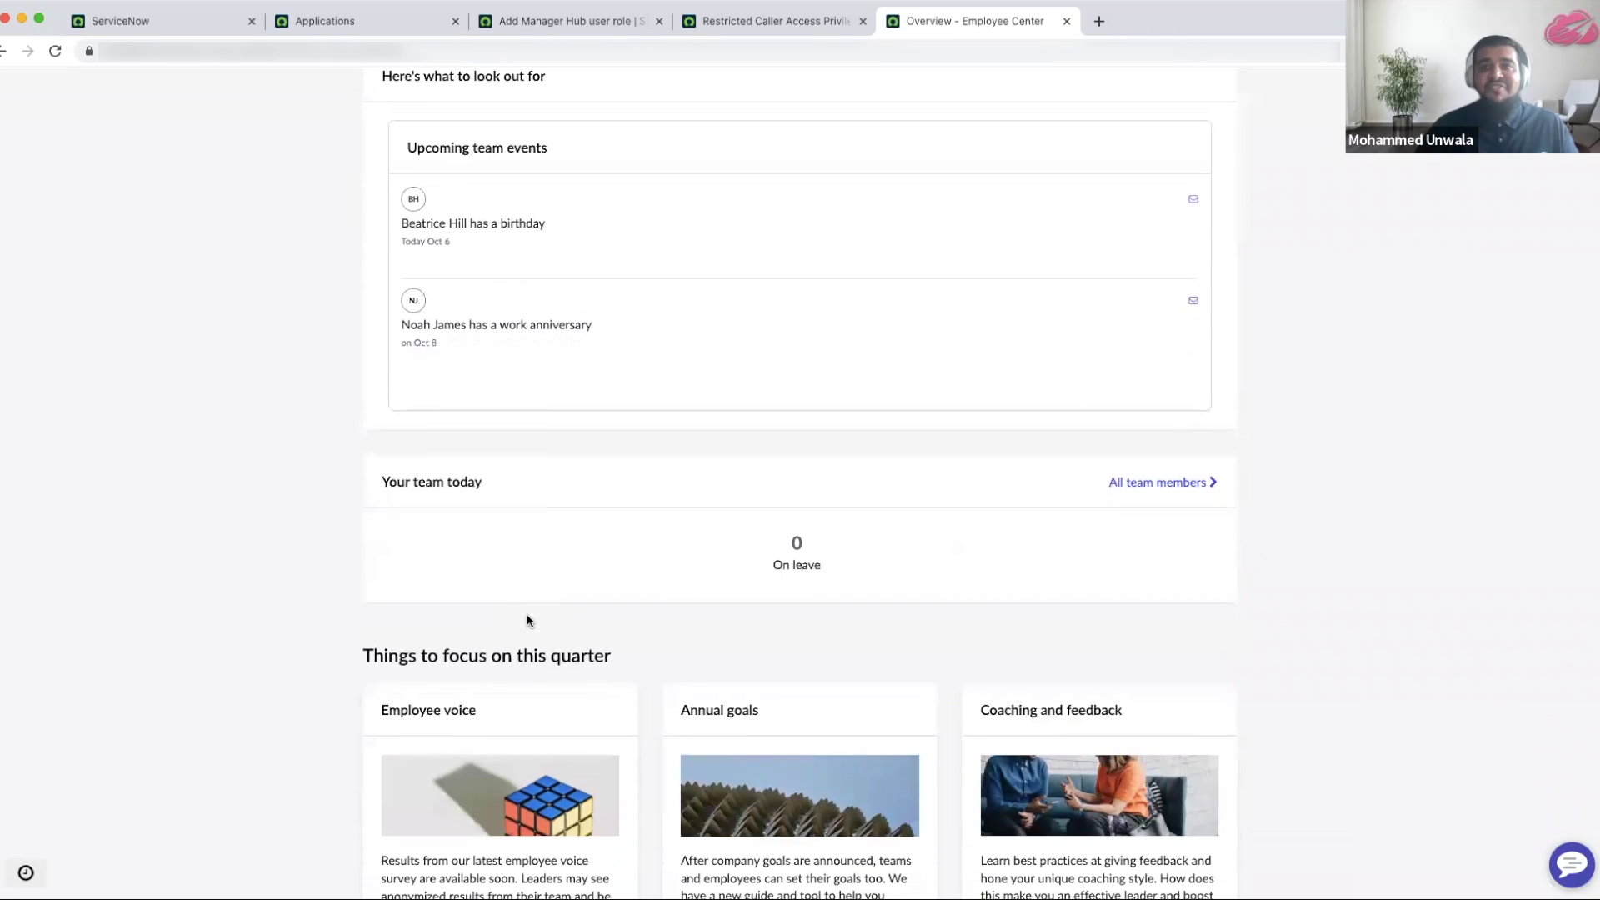
scroll(492, 609, down, 1)
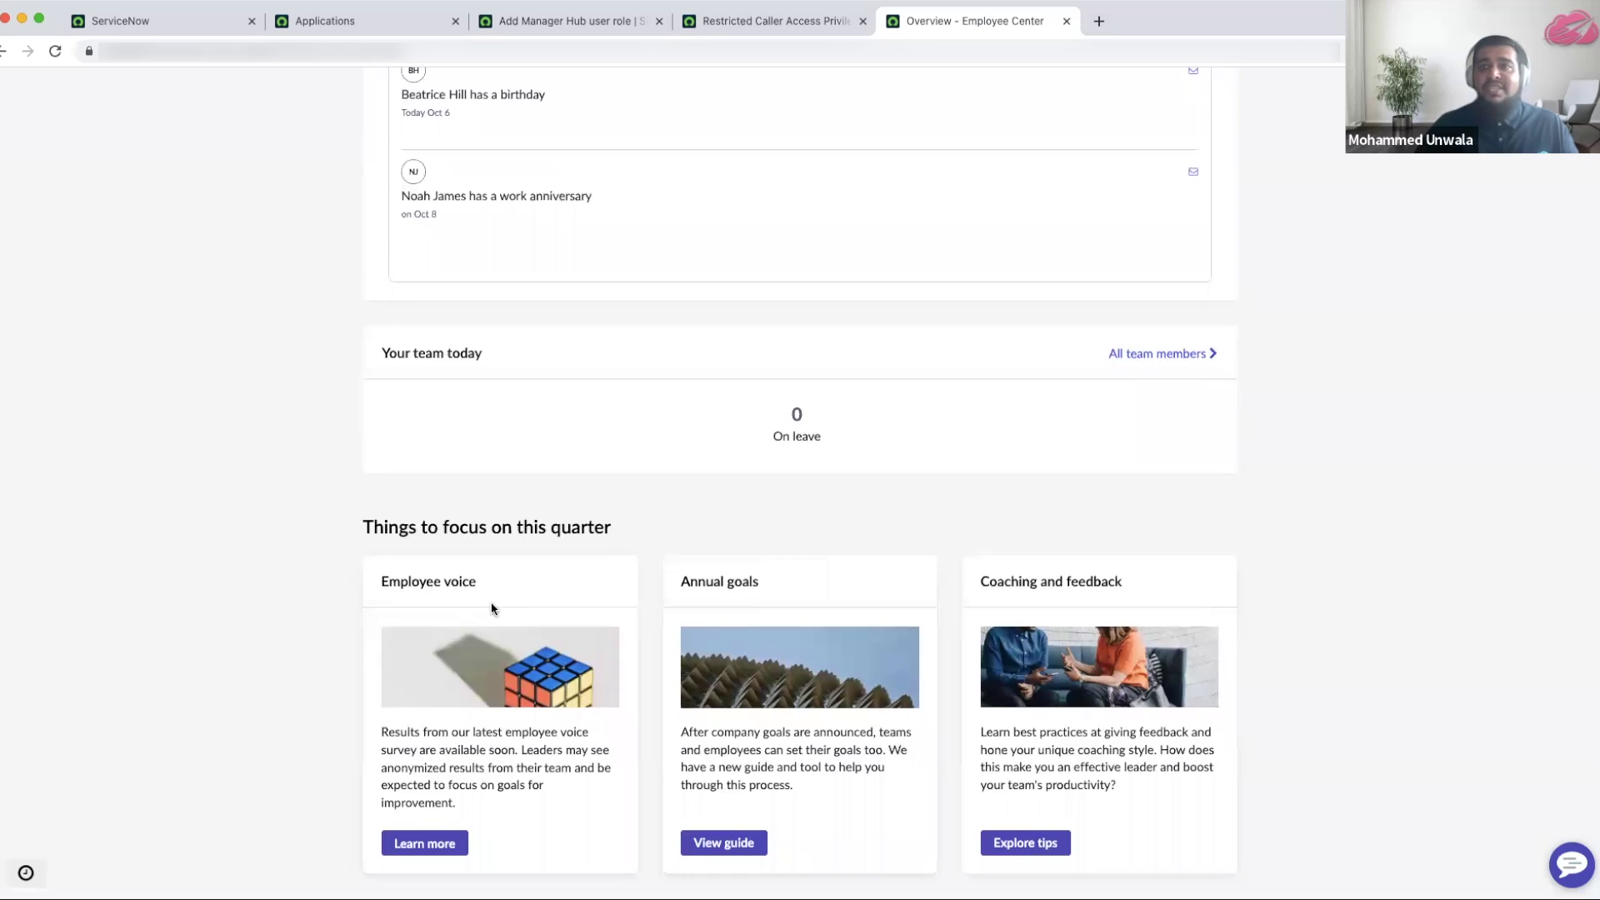
scroll(492, 608, down, 1)
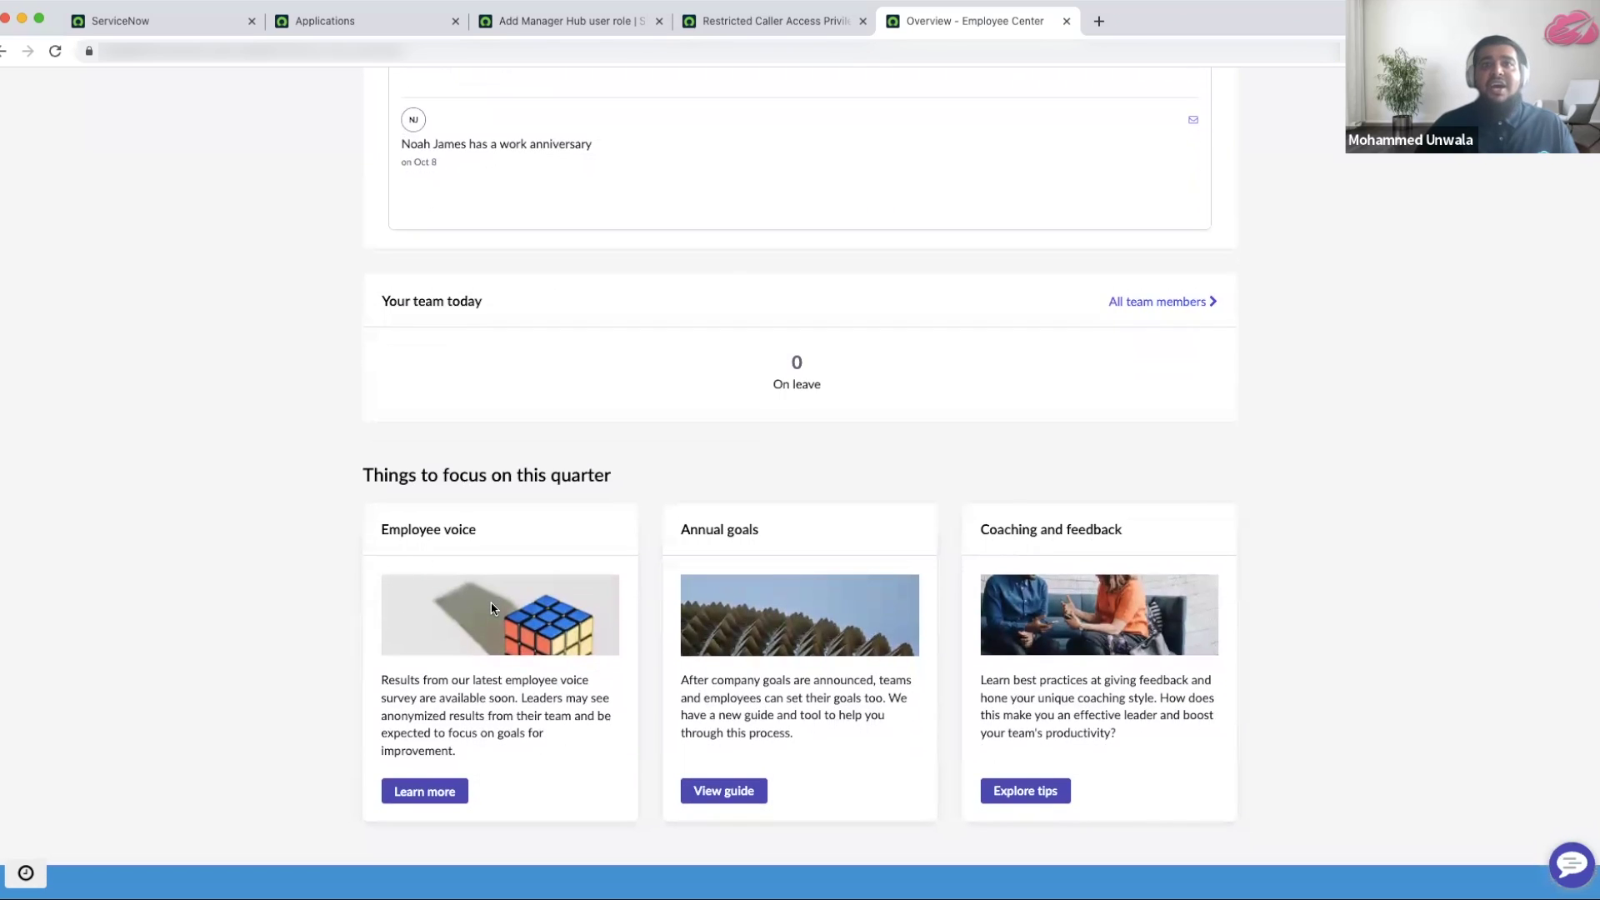
scroll(492, 609, up, 8)
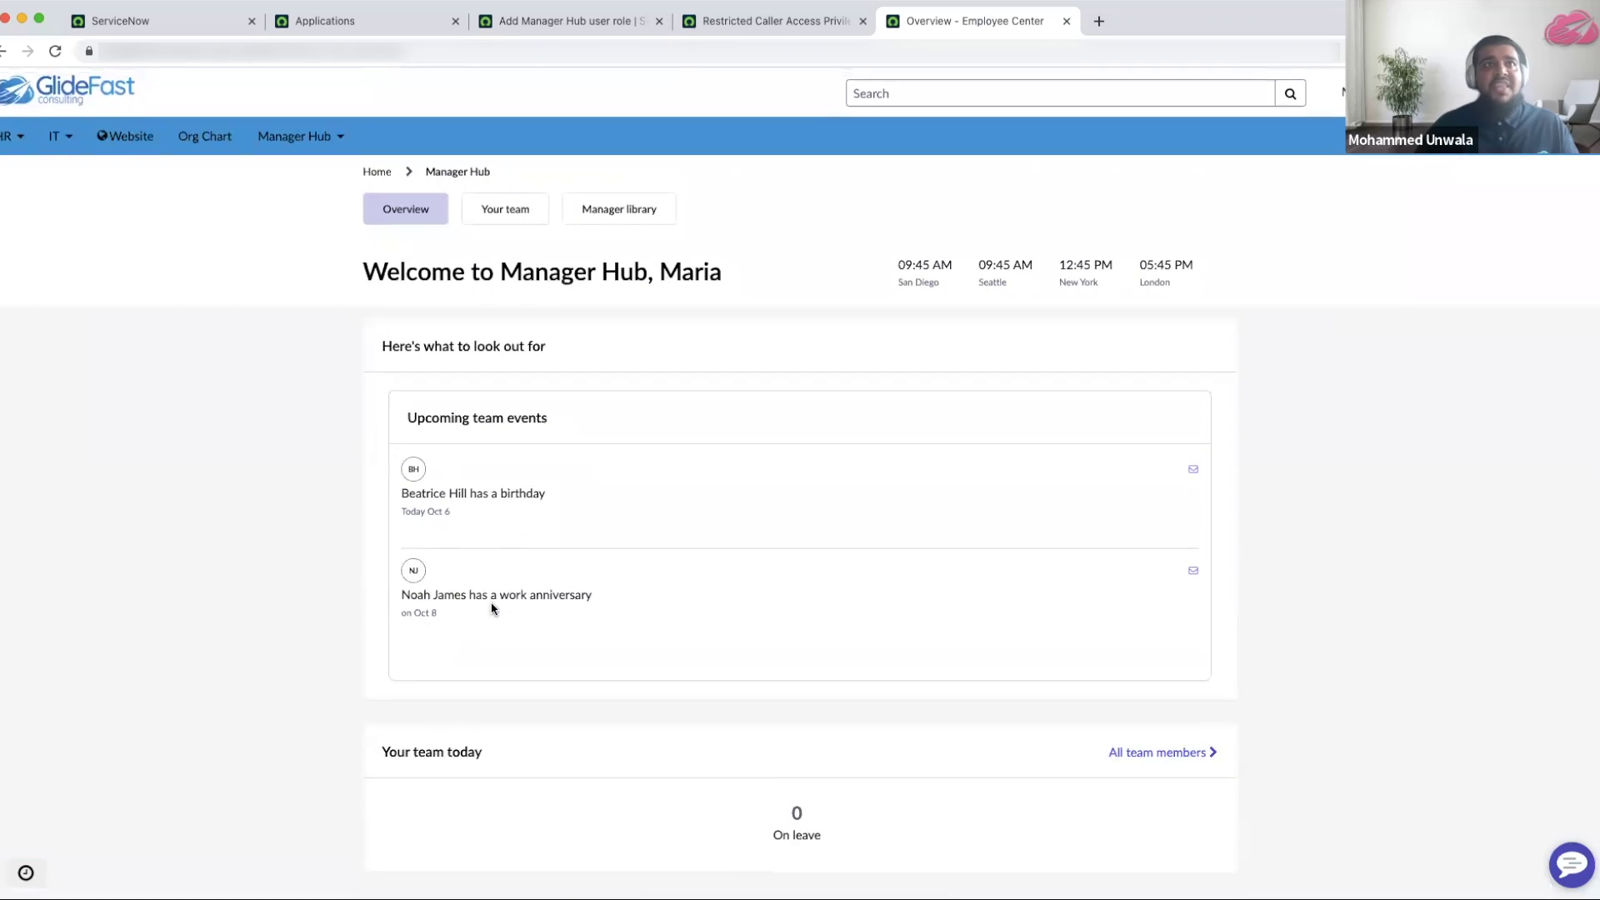
click(499, 210)
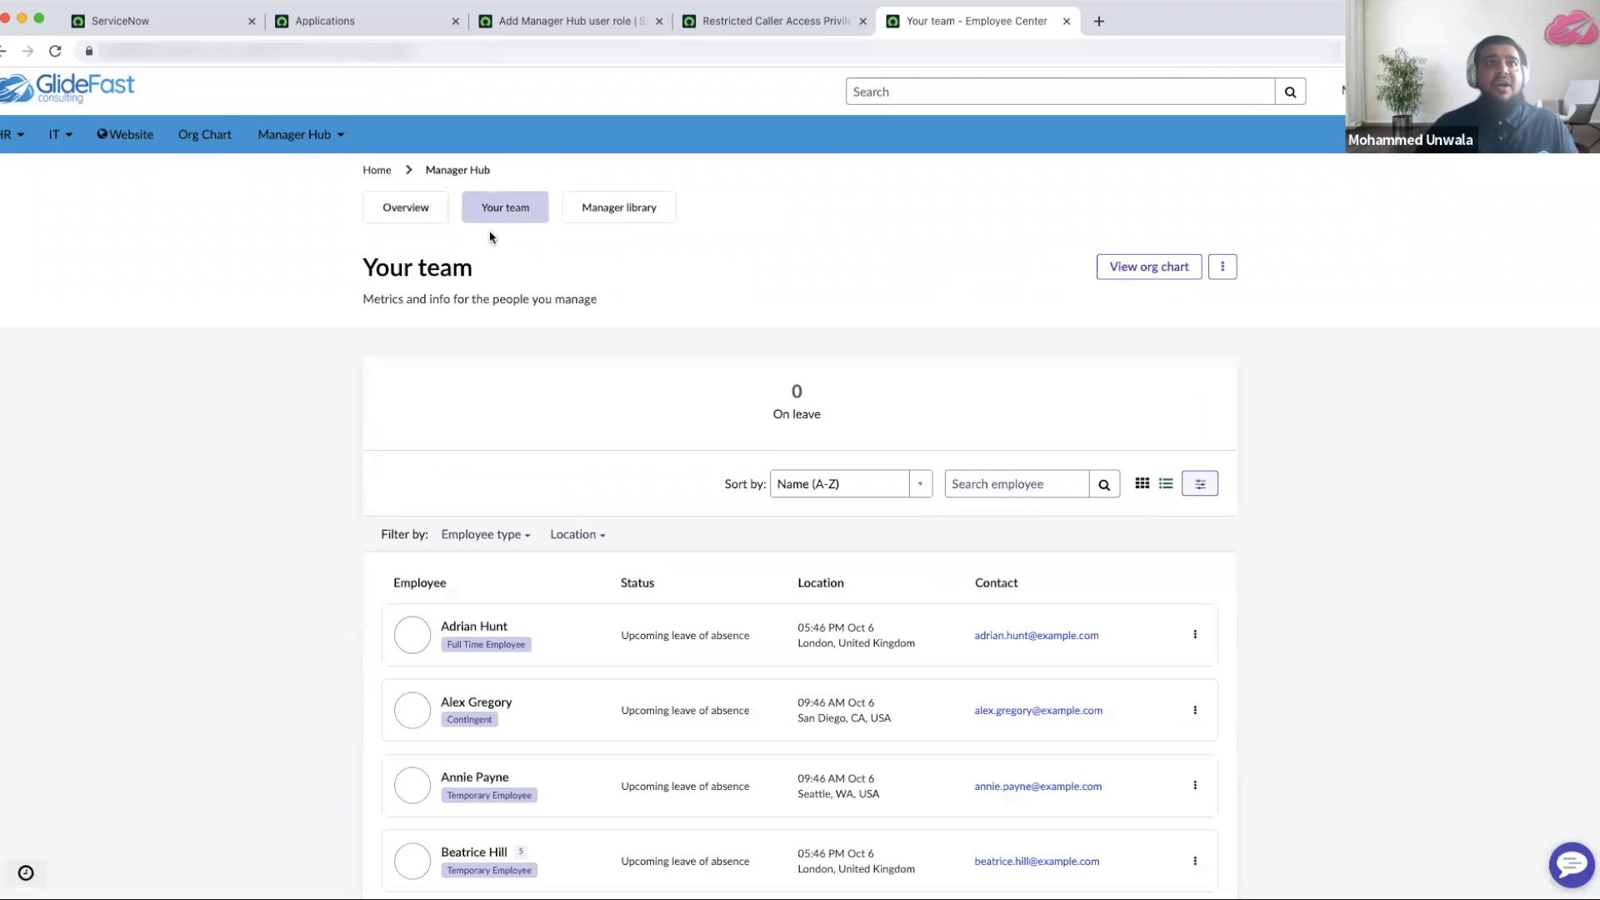
scroll(301, 313, down, 2)
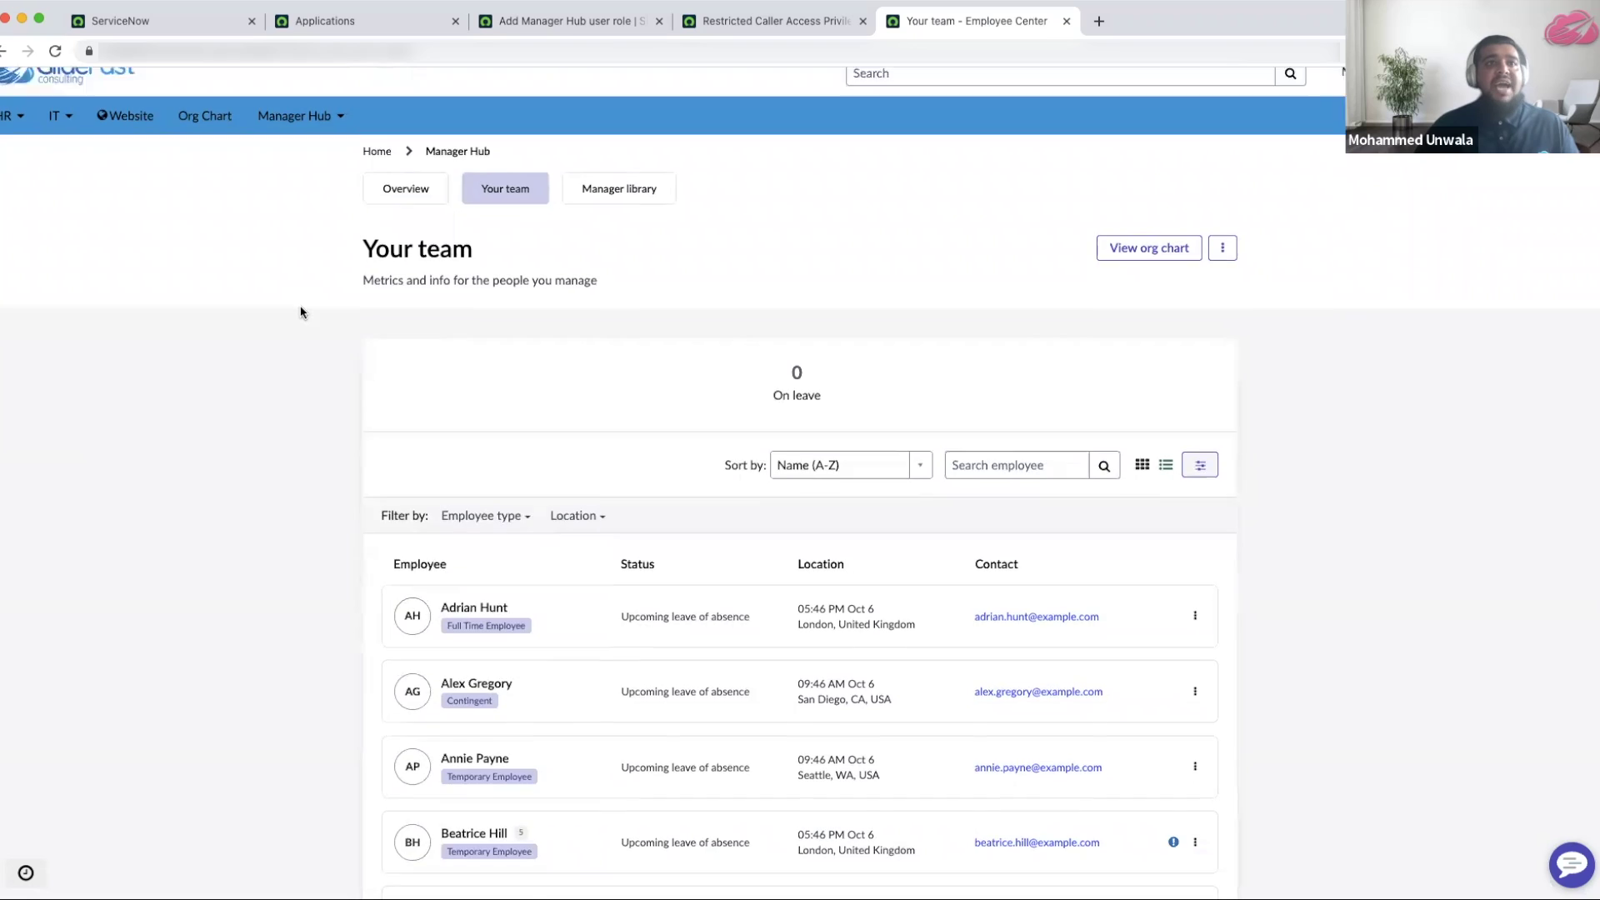
scroll(301, 312, down, 5)
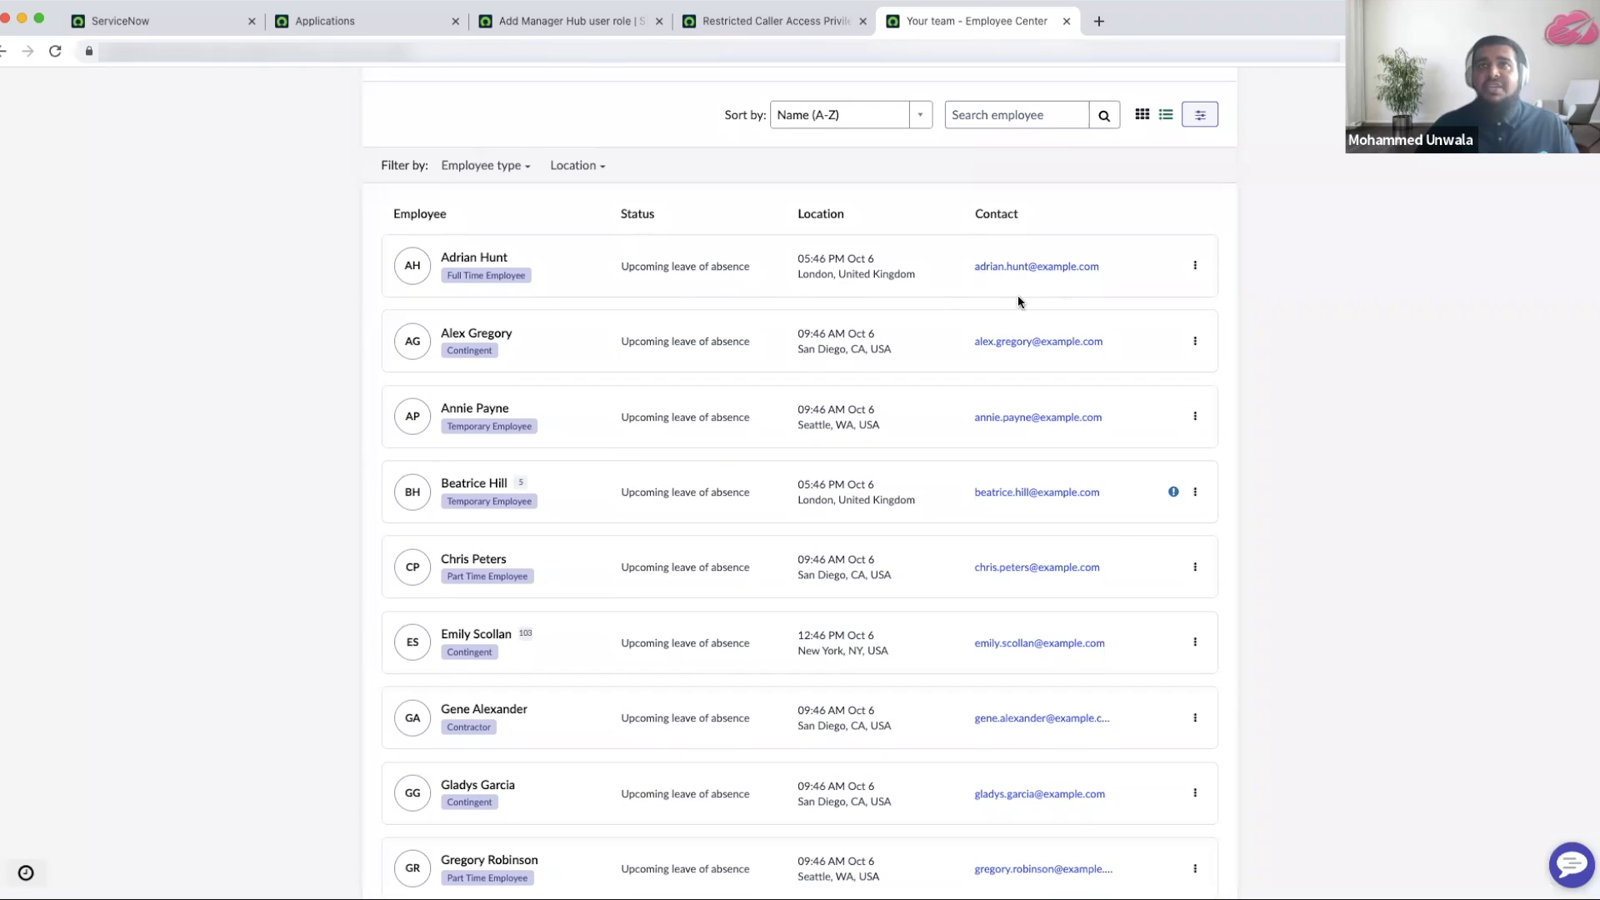
scroll(586, 322, up, 5)
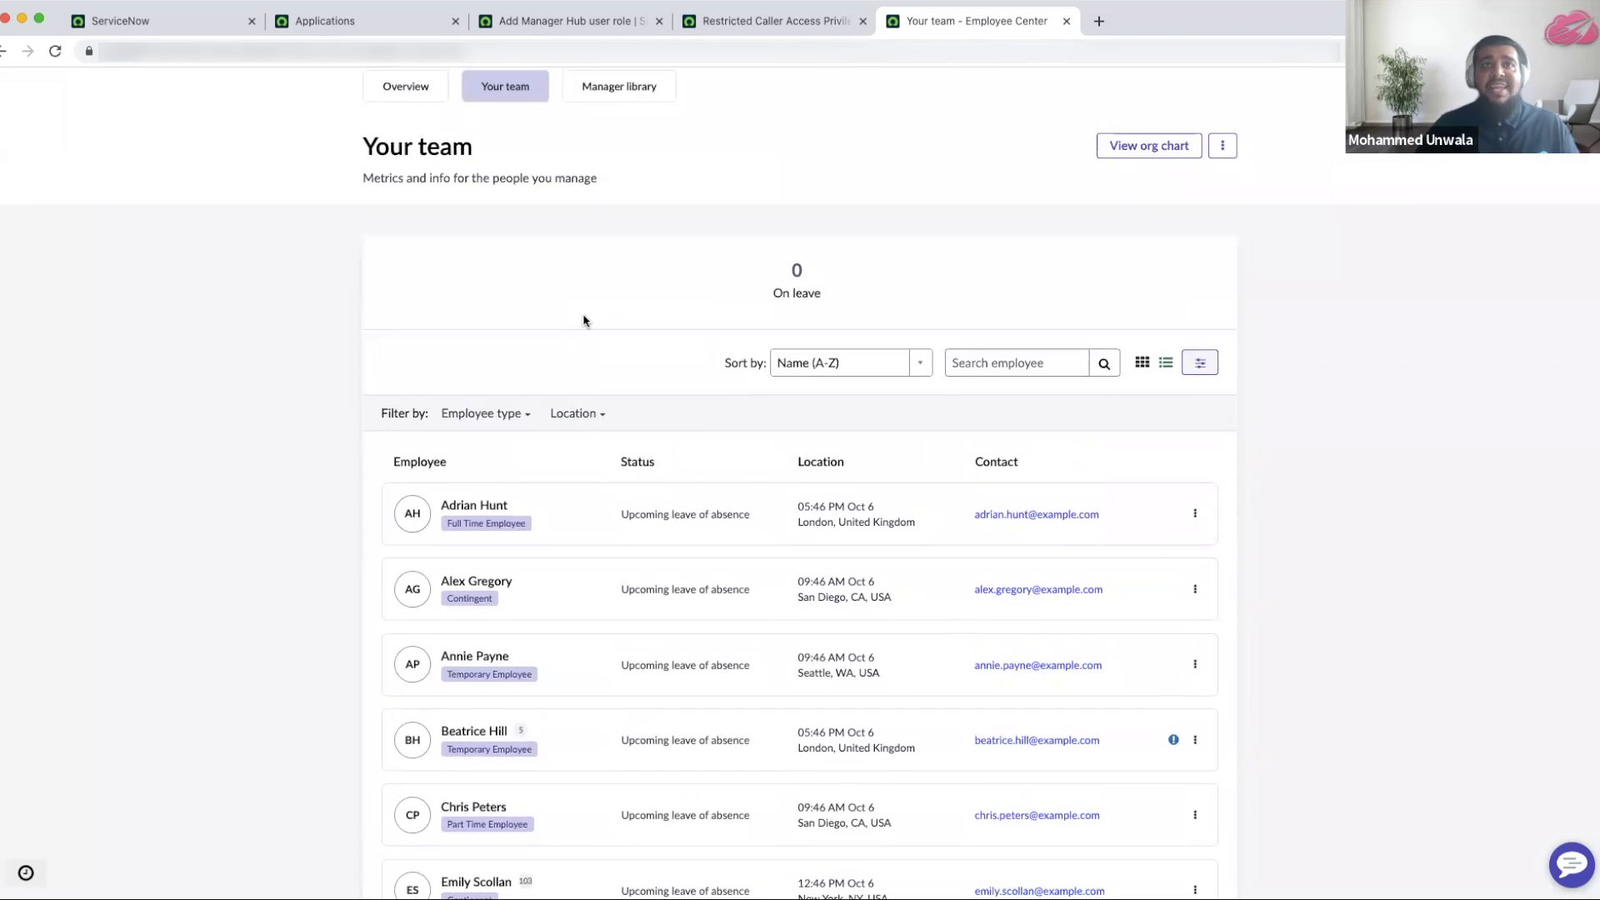
scroll(583, 197, up, 1)
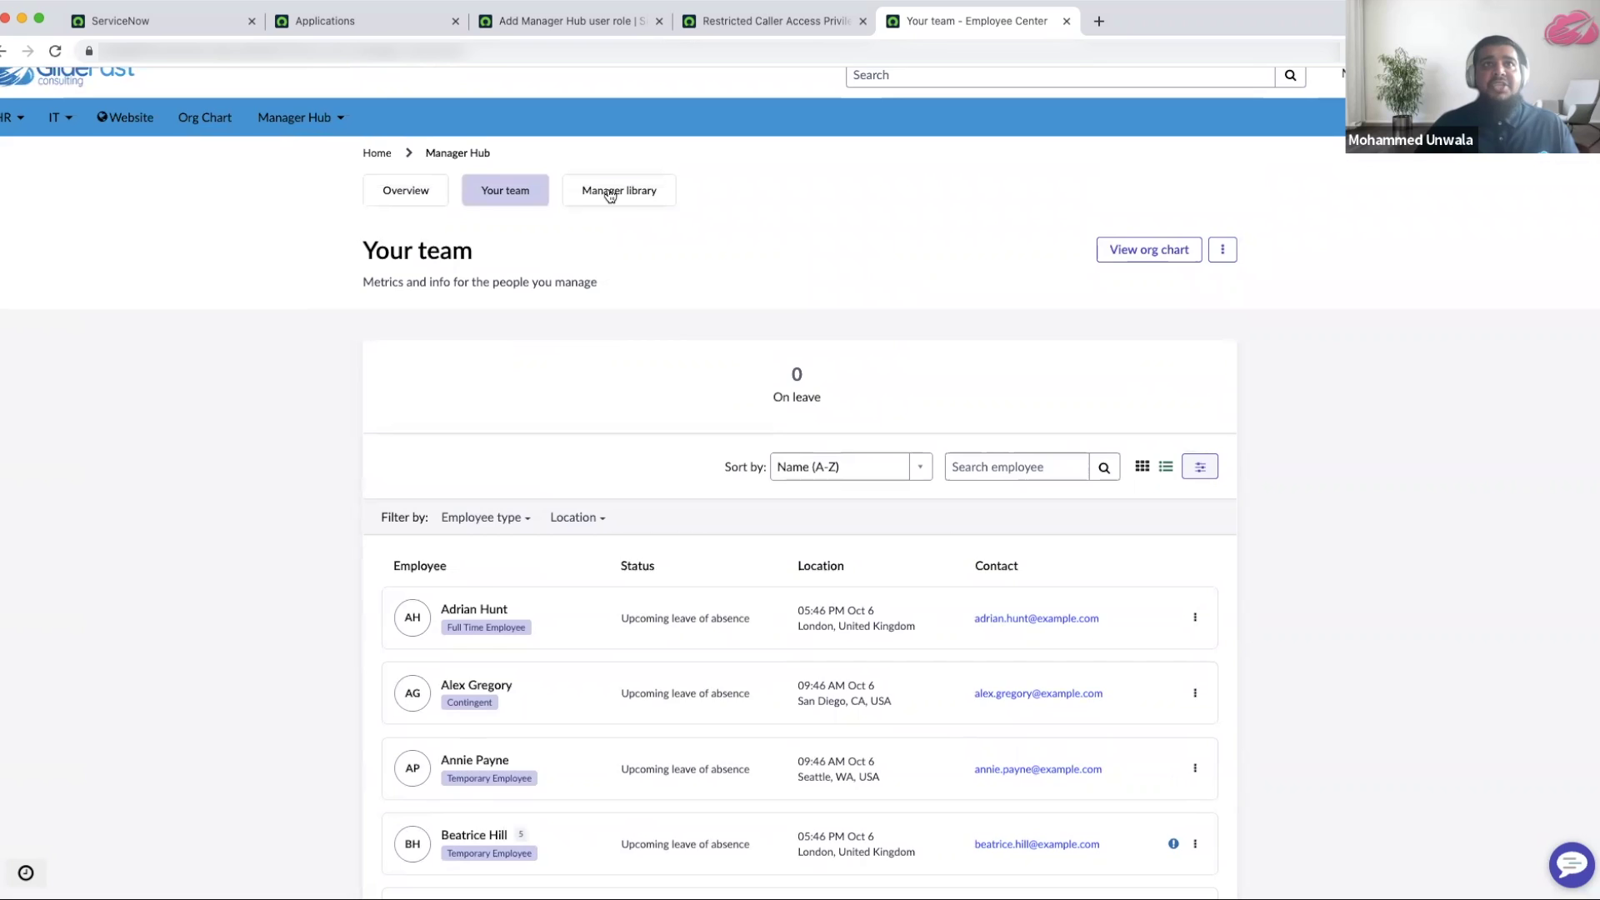
- Open the Manager library and browse its leadership resources, manager events and quick links
click(610, 195)
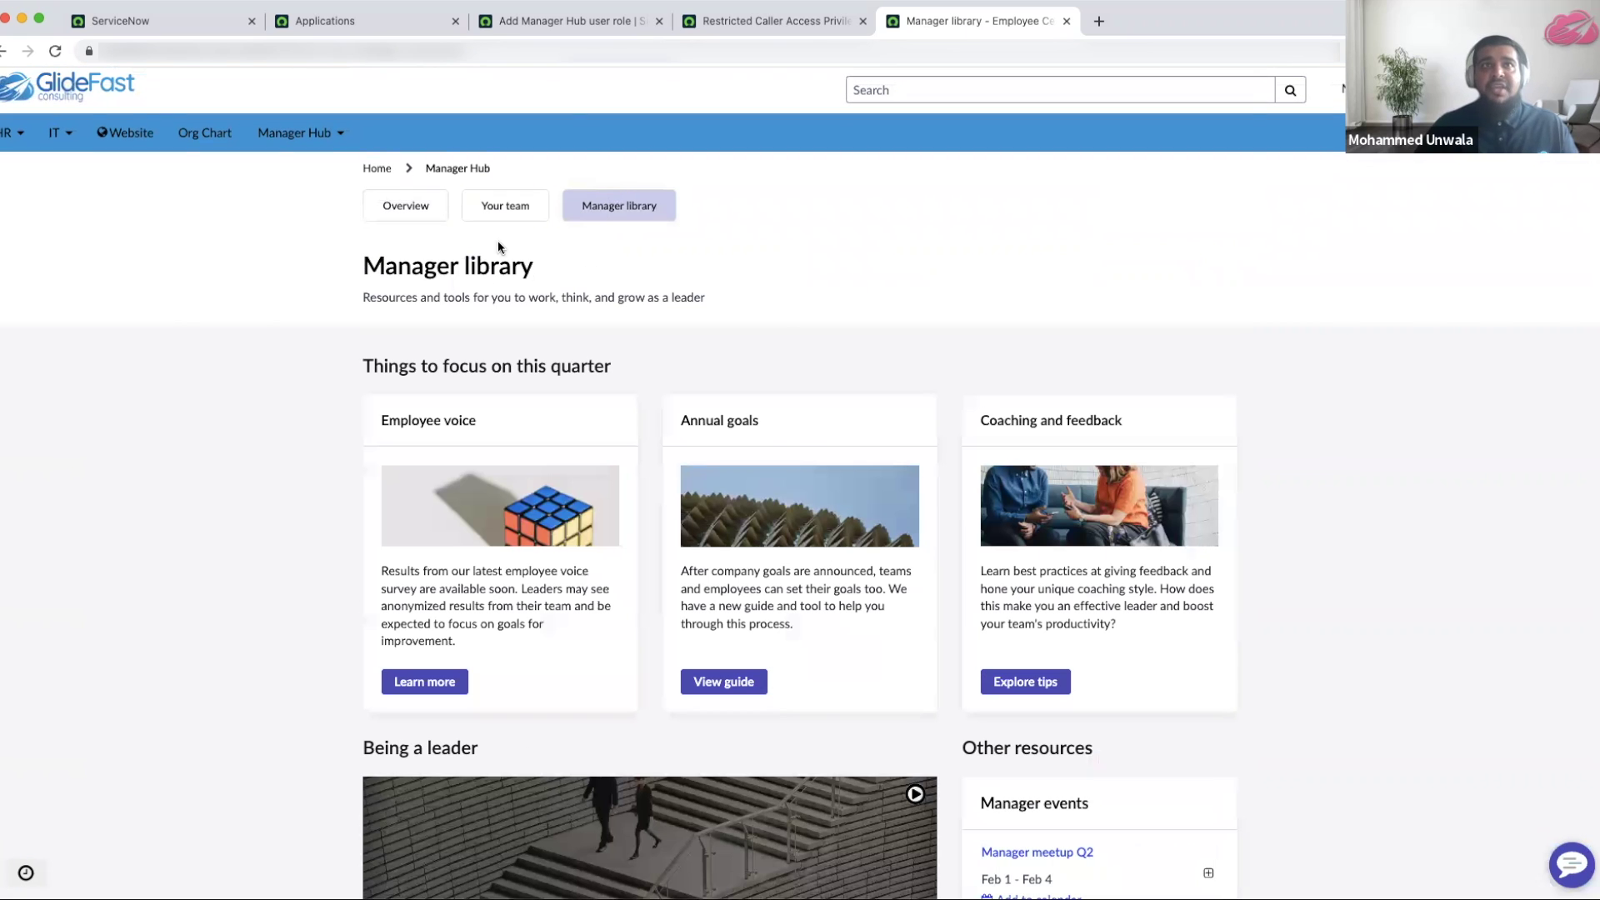
scroll(234, 394, down, 5)
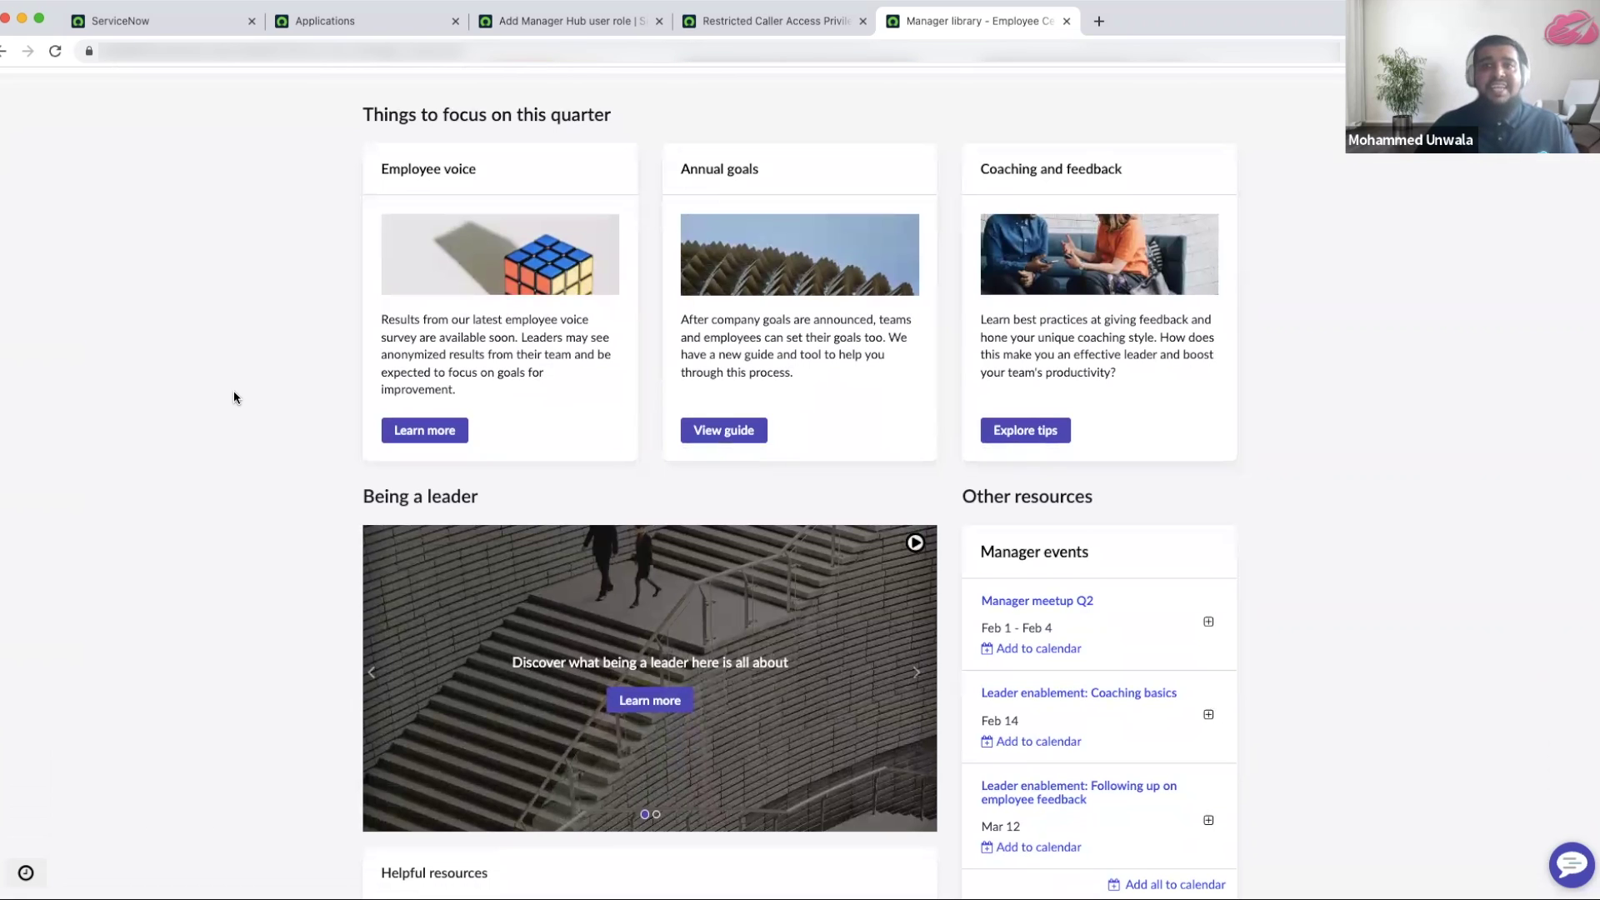
scroll(234, 397, down, 4)
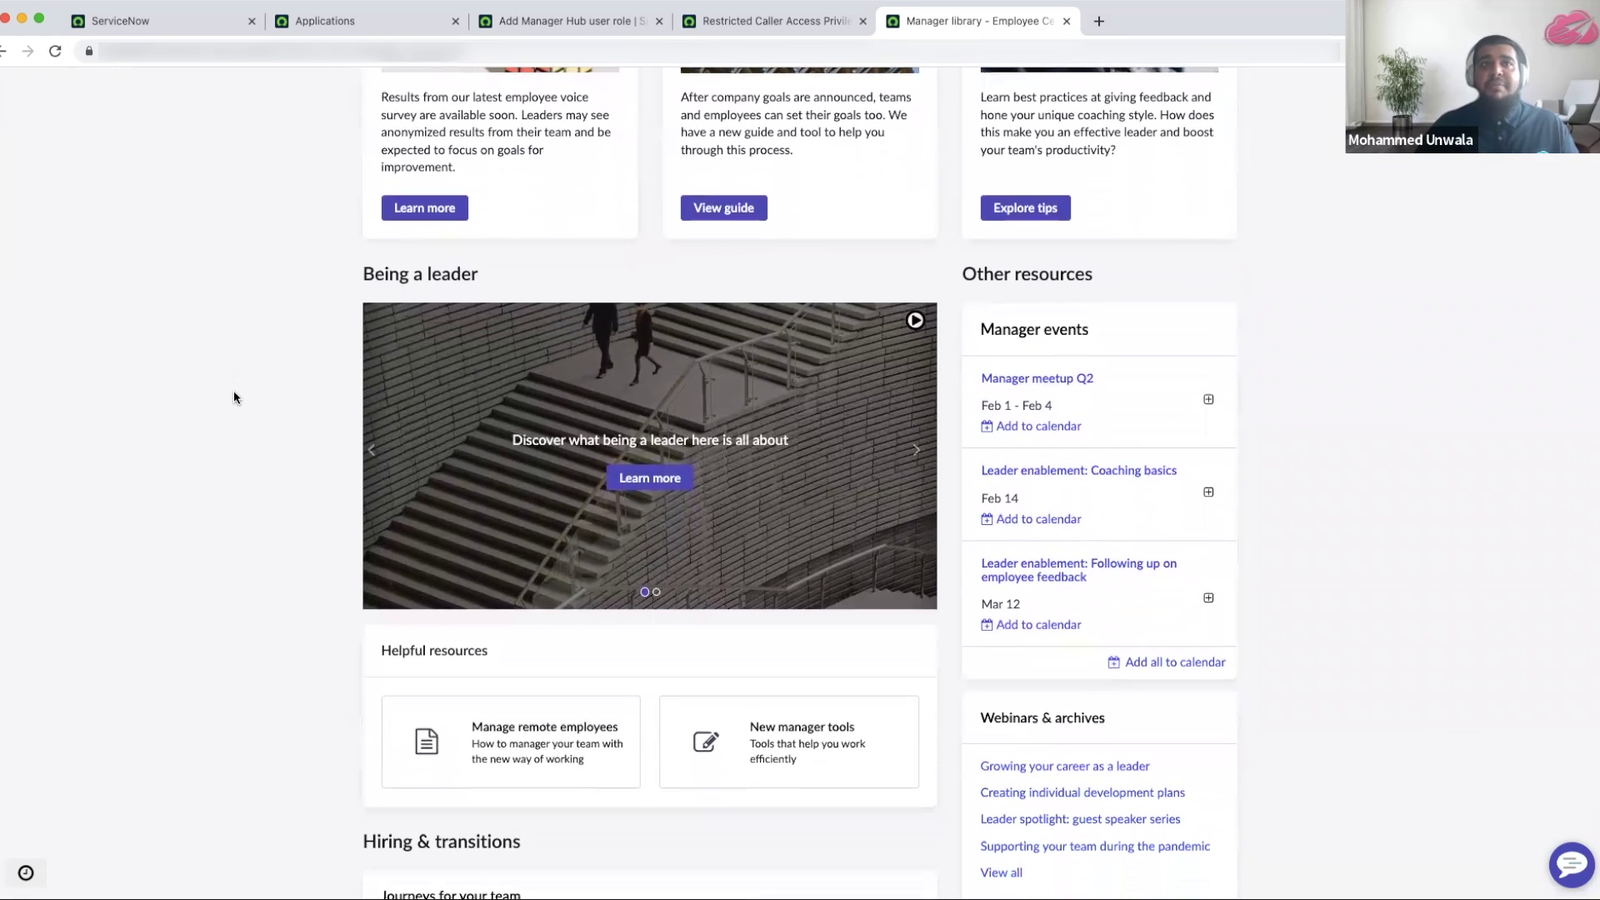
scroll(233, 398, down, 2)
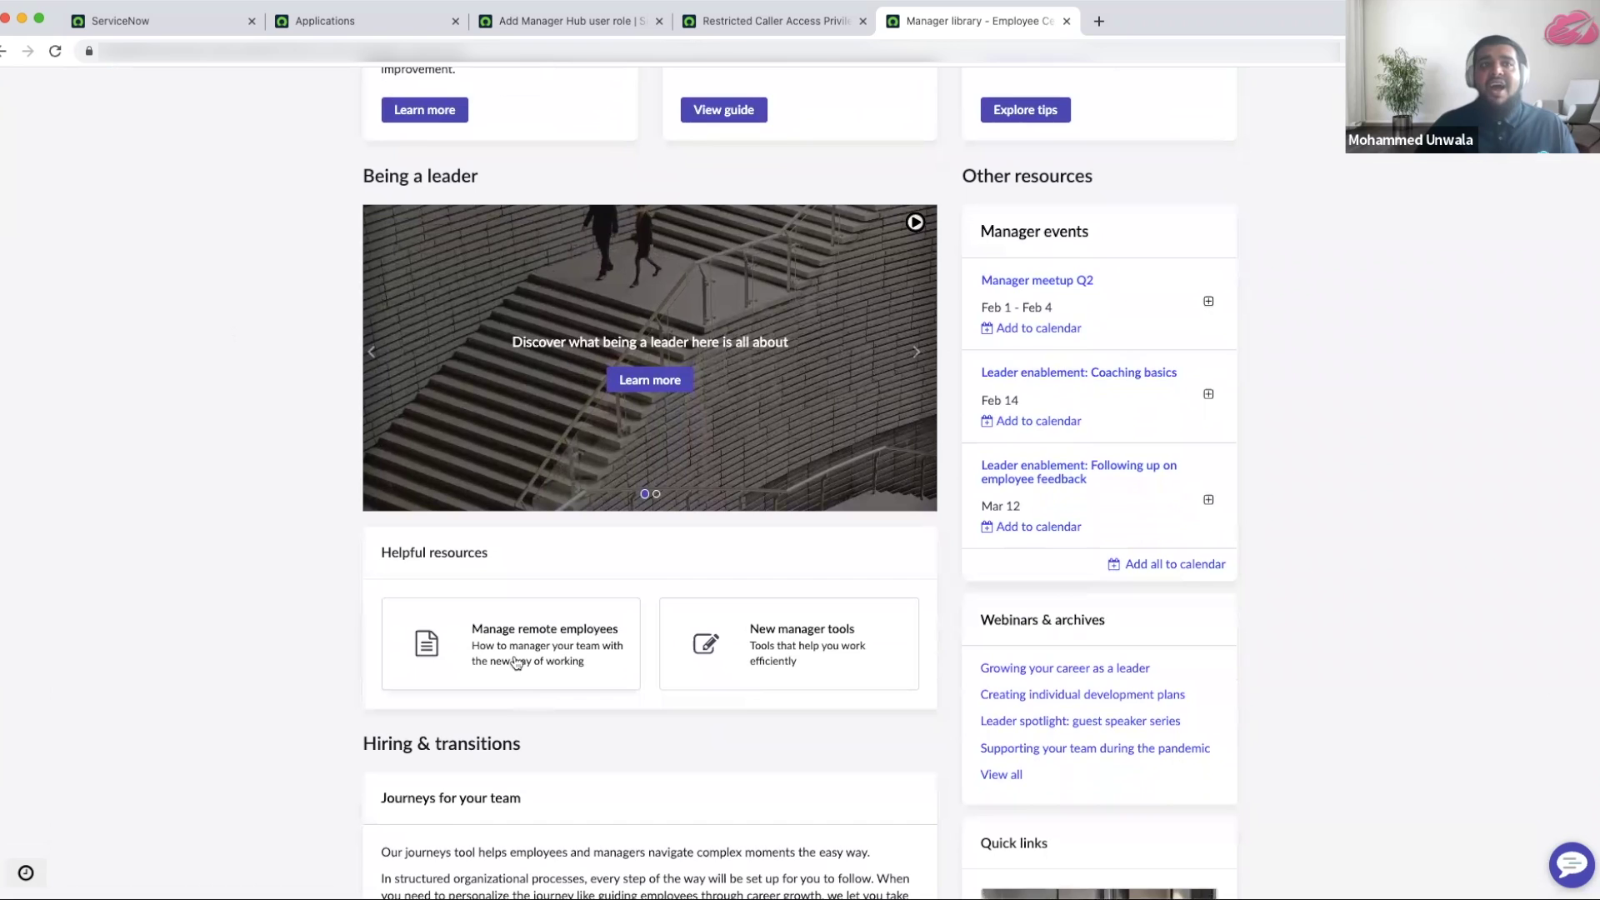
scroll(517, 663, down, 4)
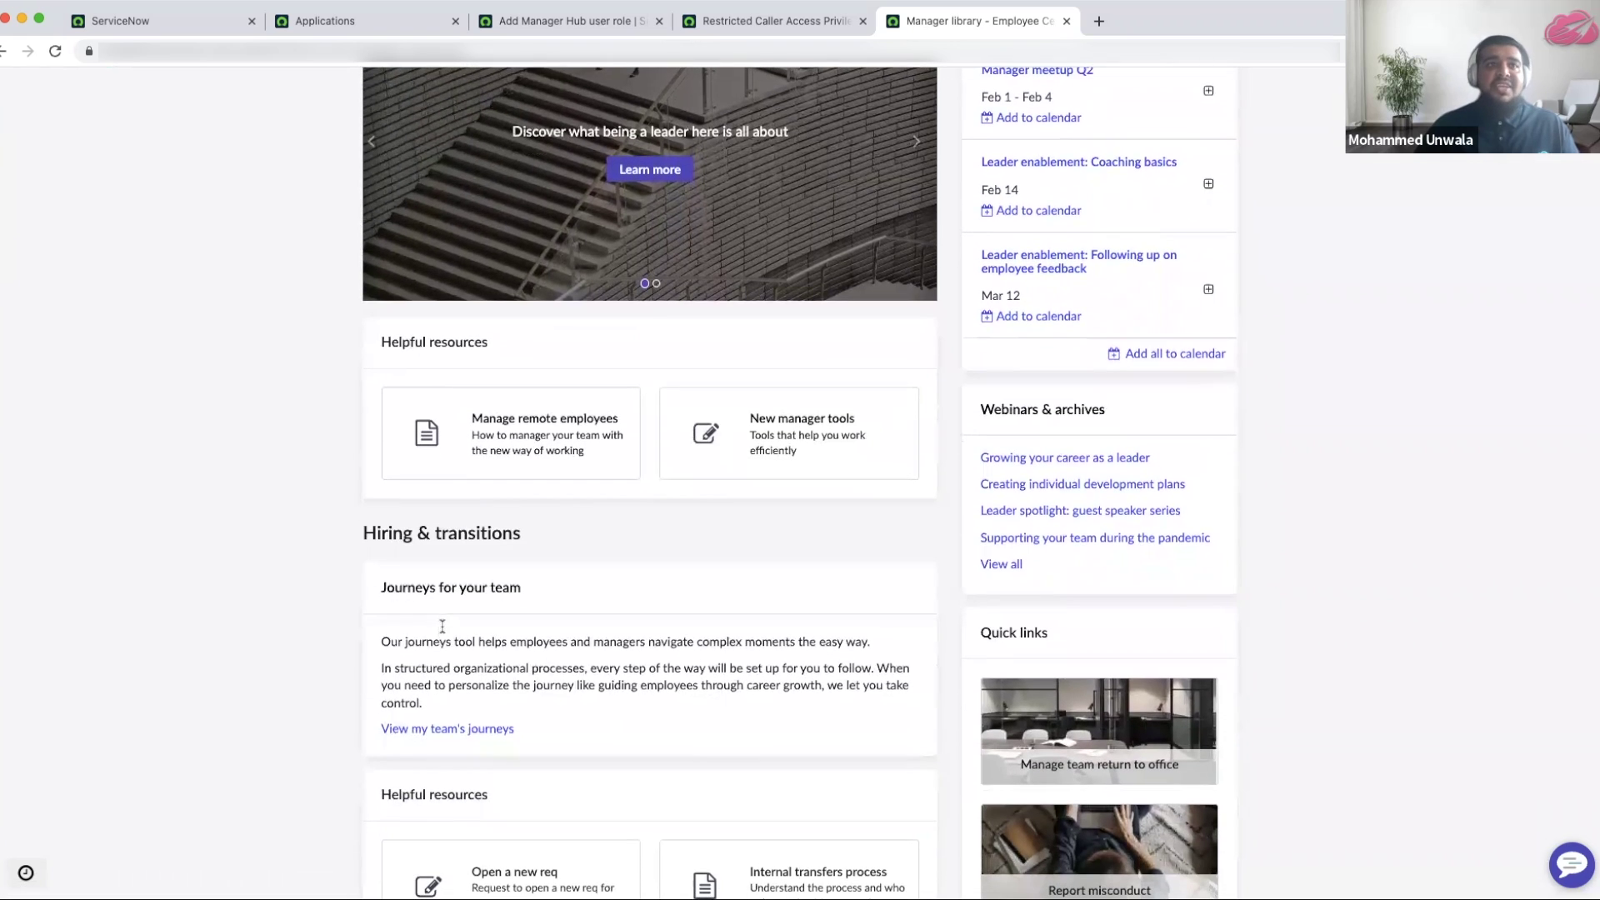
scroll(443, 627, down, 1)
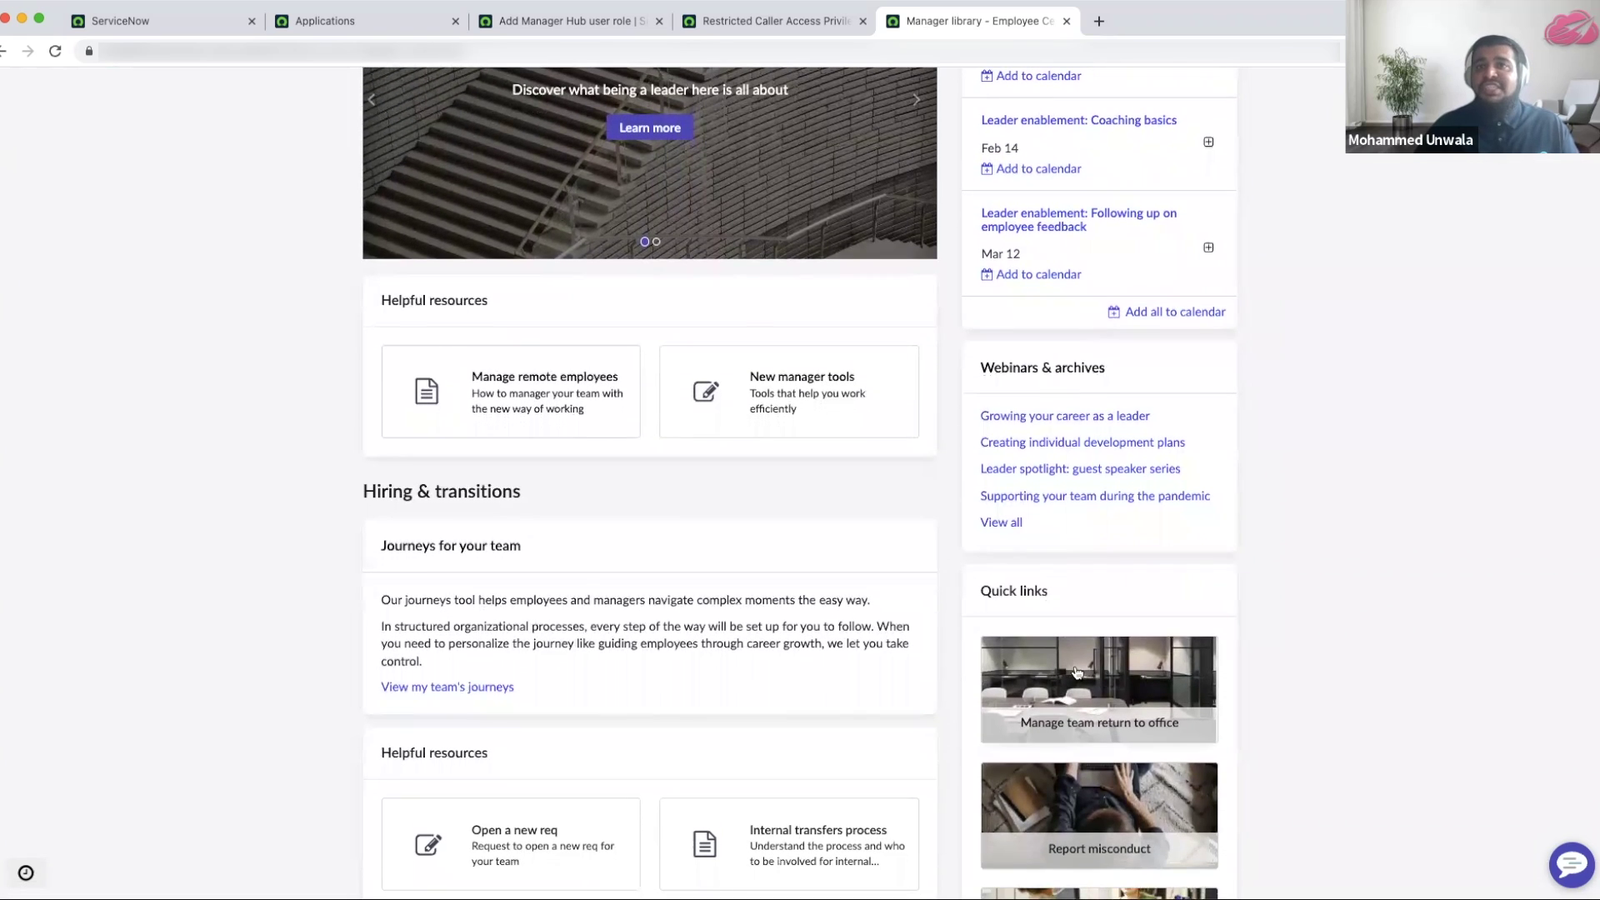
scroll(1077, 672, down, 5)
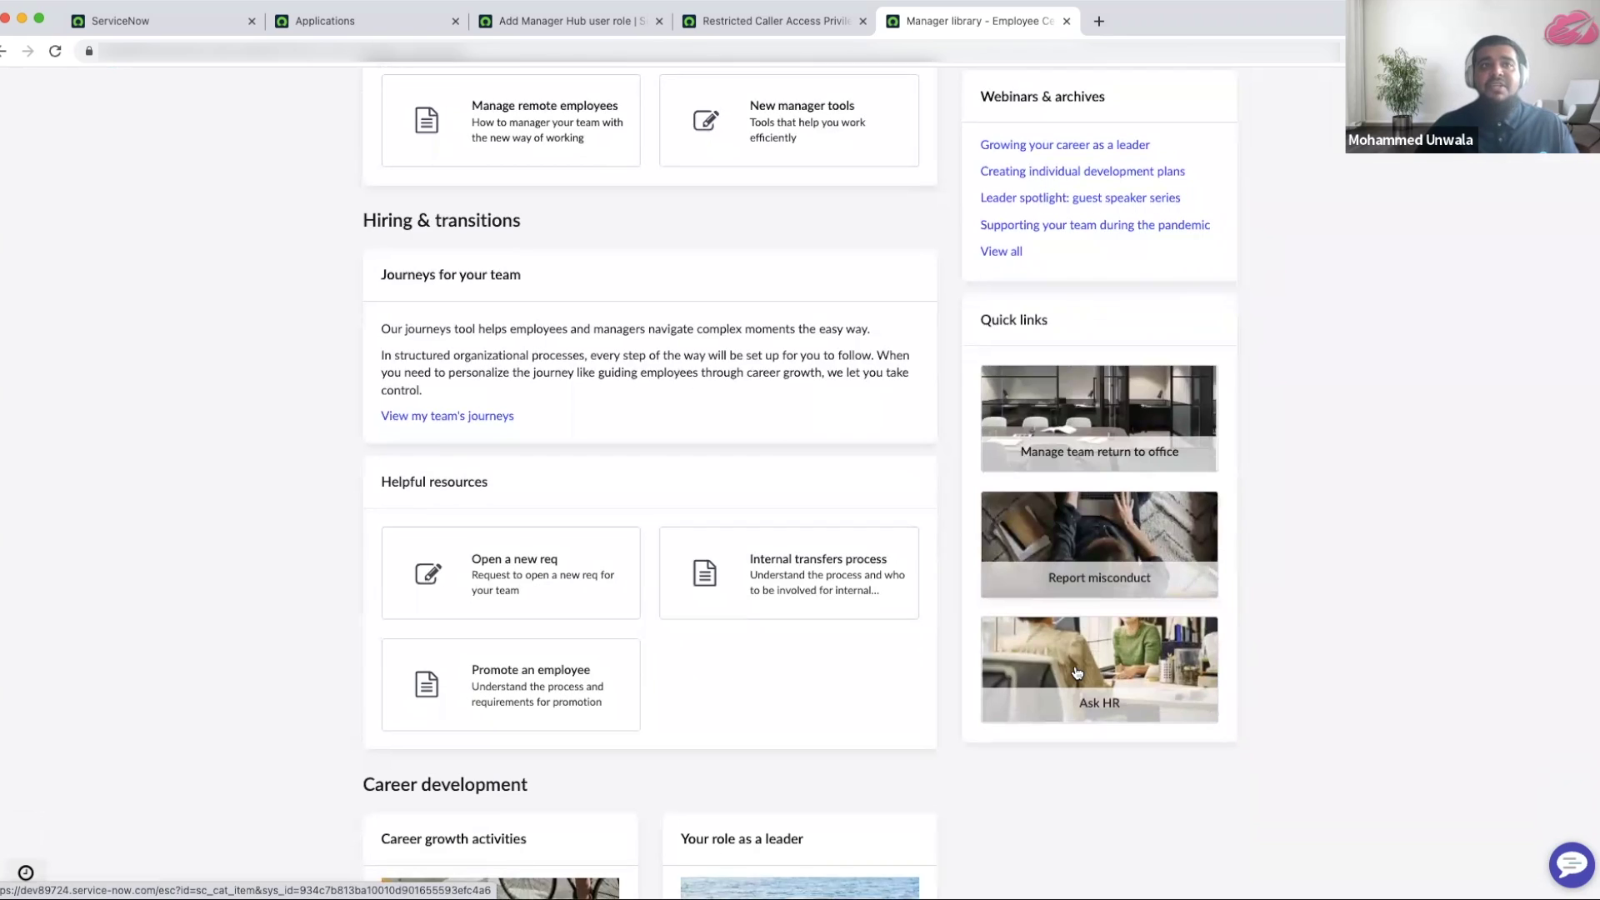
scroll(719, 599, down, 2)
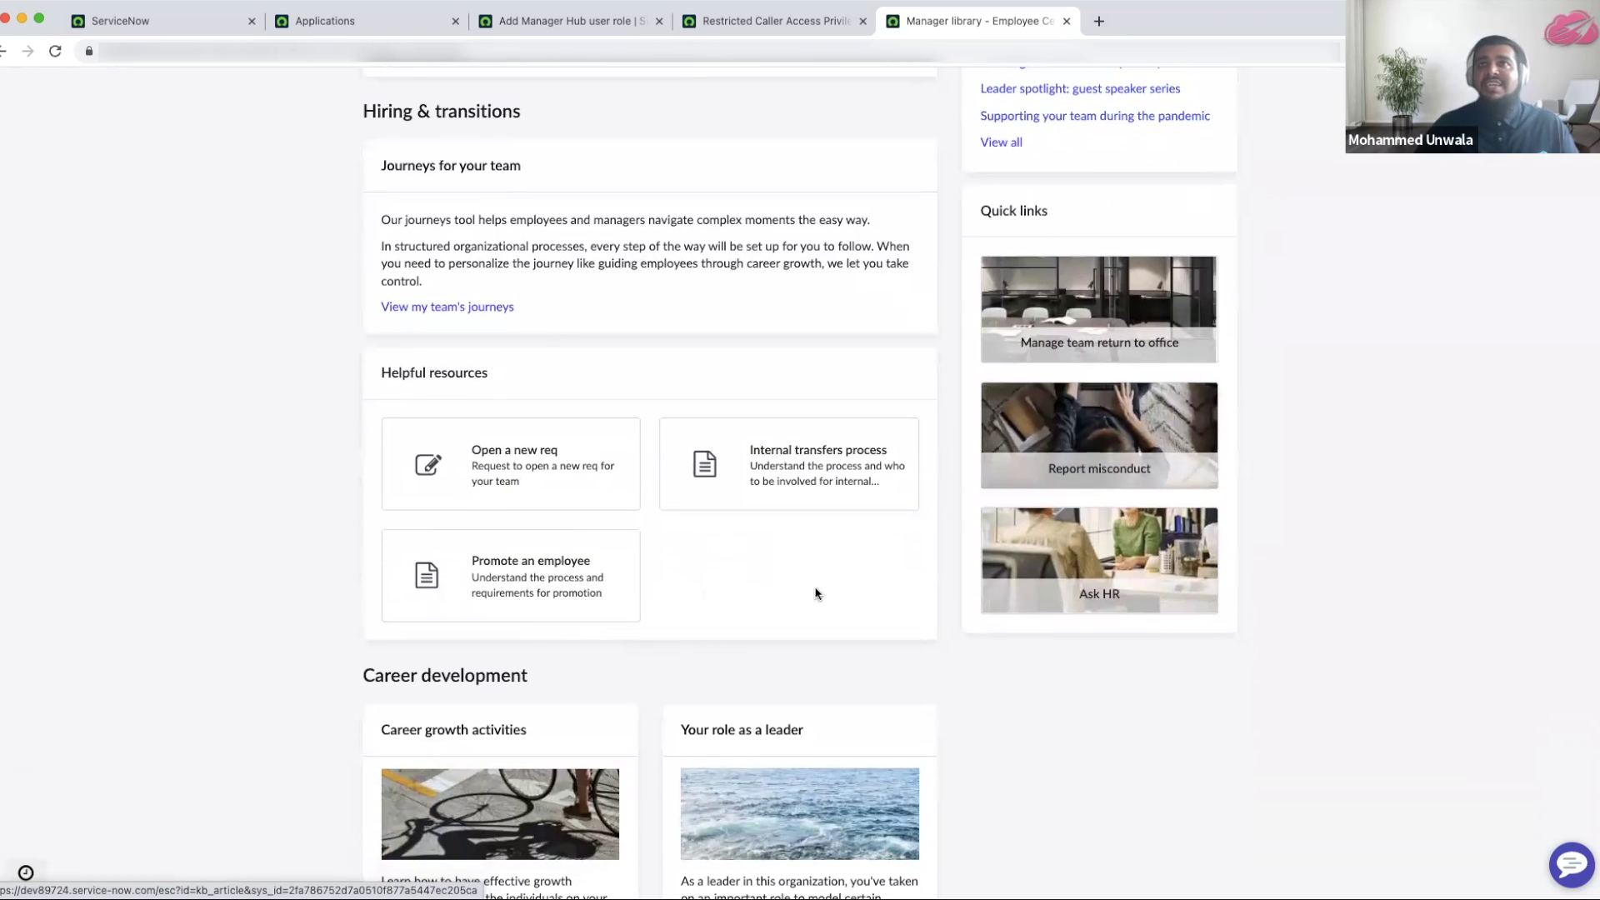
scroll(825, 592, up, 6)
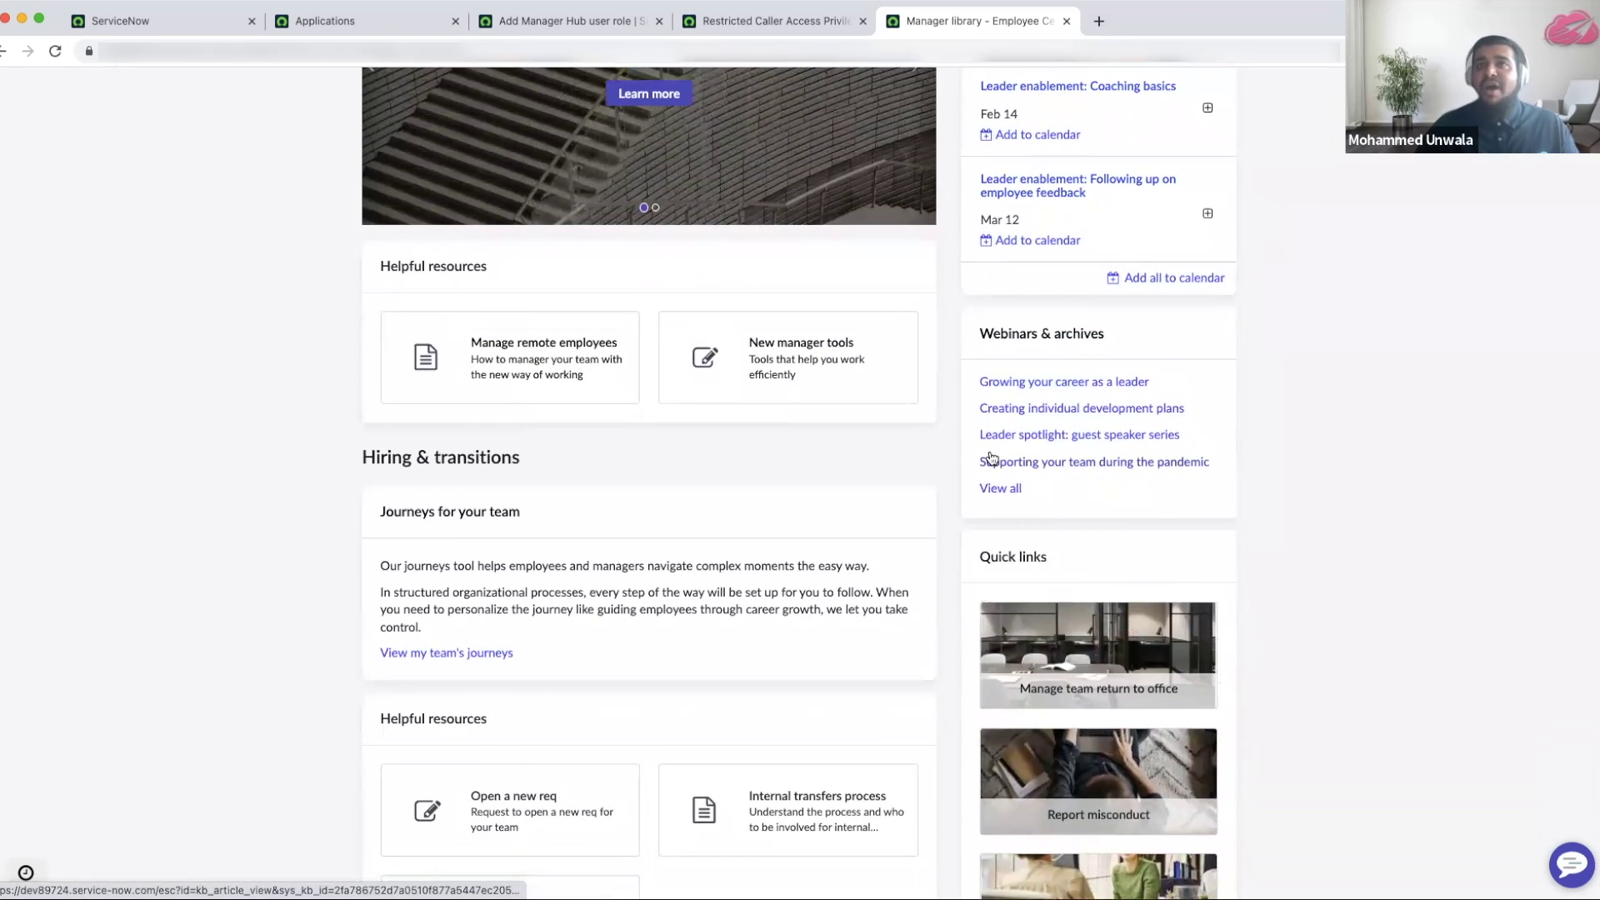
scroll(990, 457, up, 4)
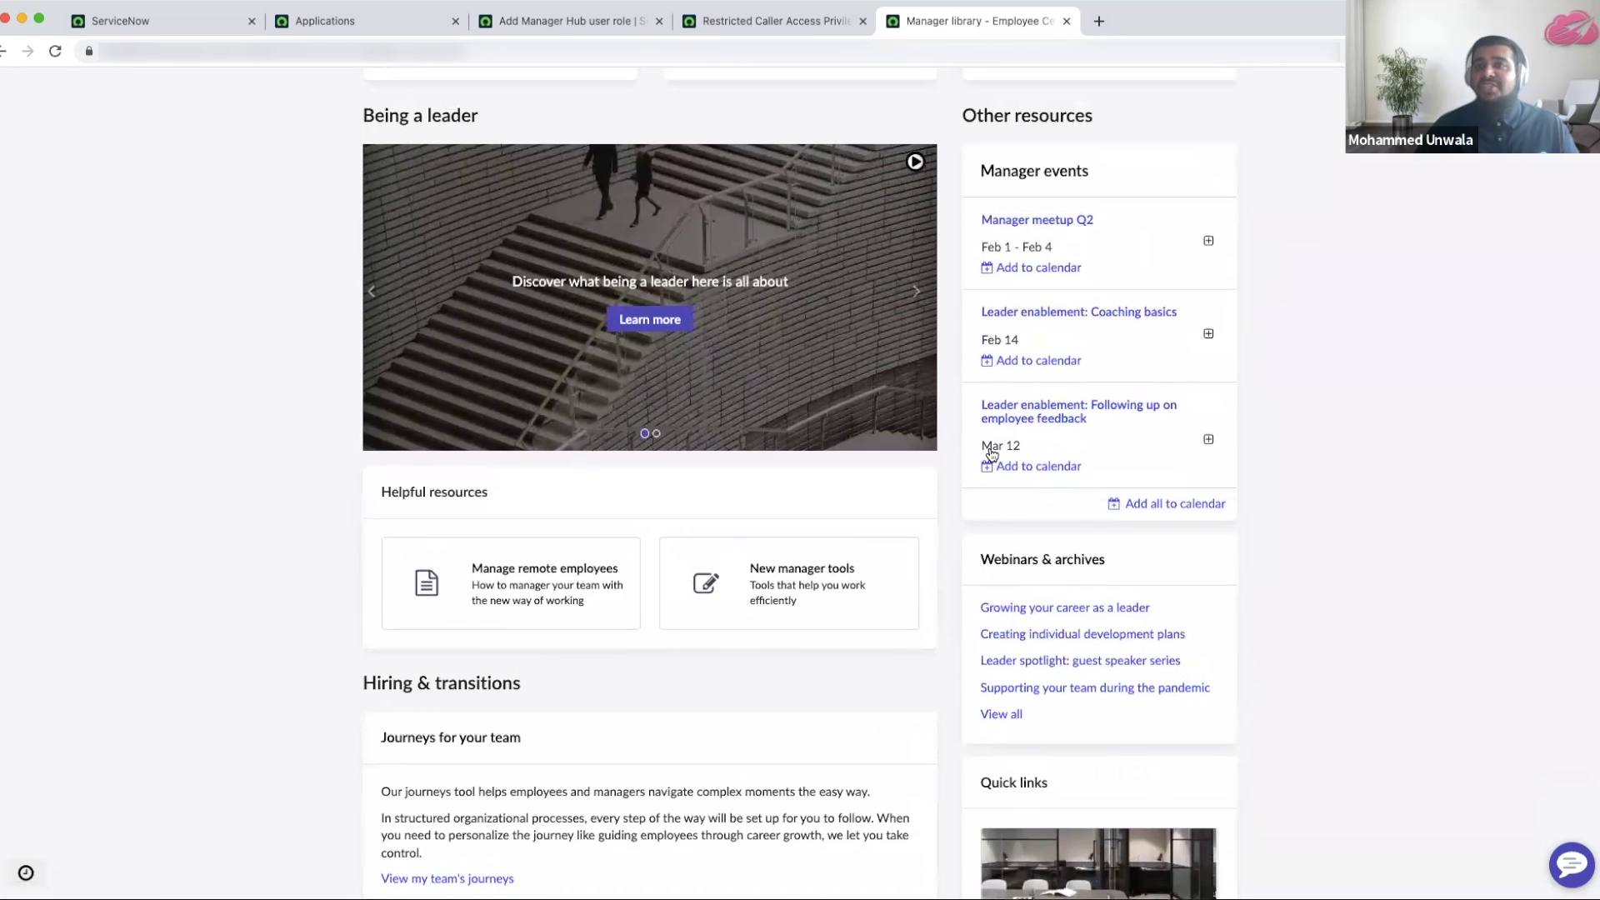
scroll(990, 454, up, 7)
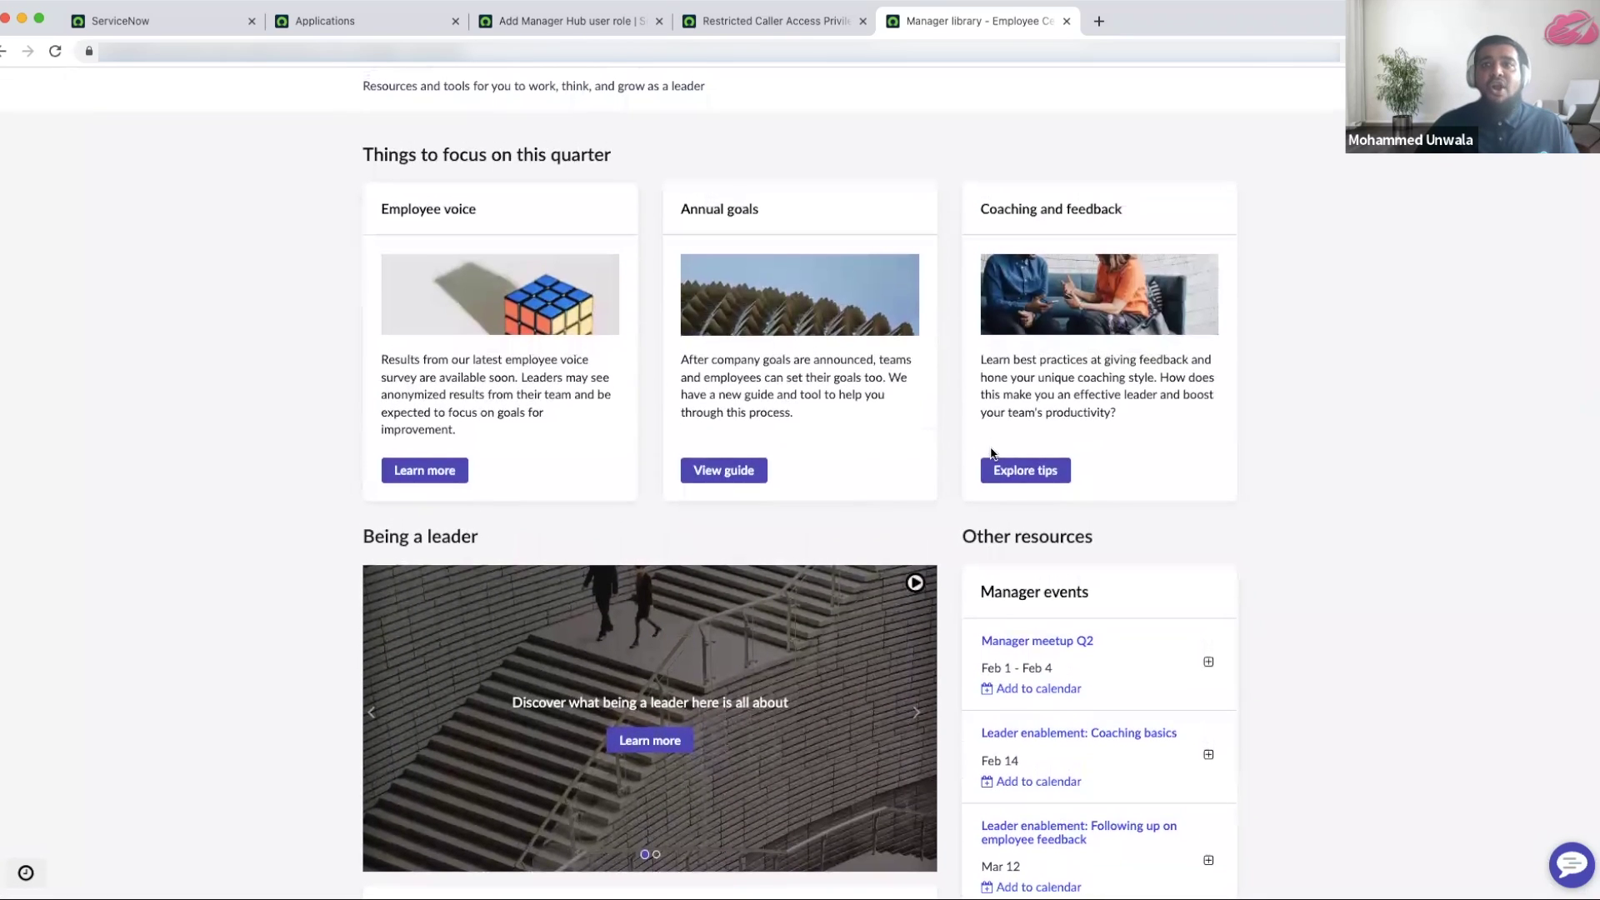
scroll(532, 383, up, 3)
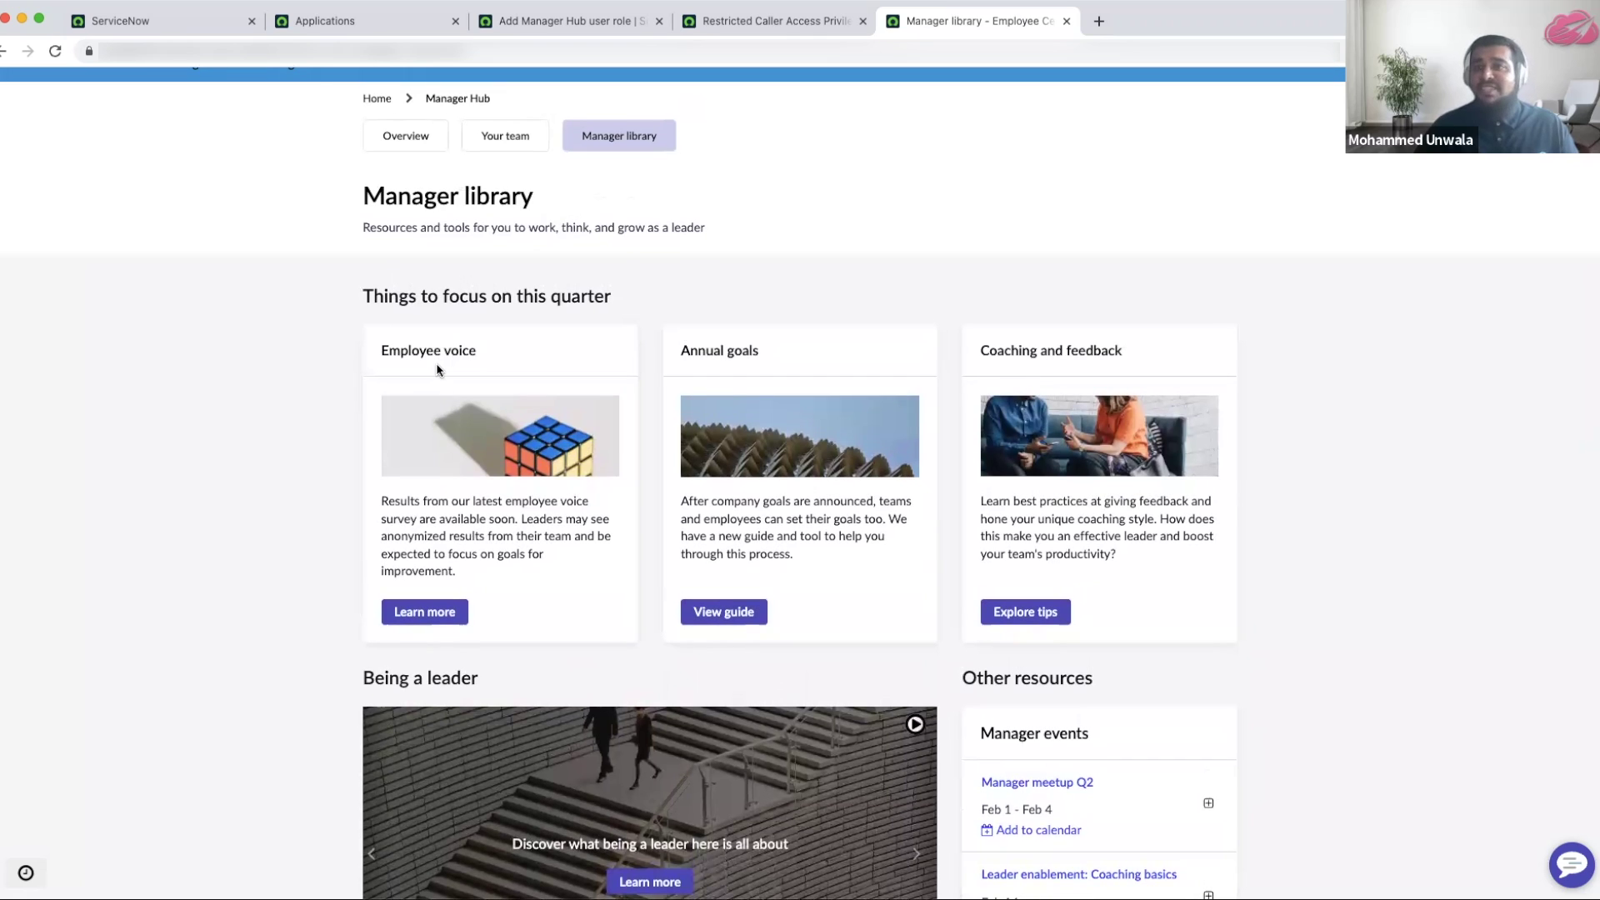
scroll(436, 370, up, 2)
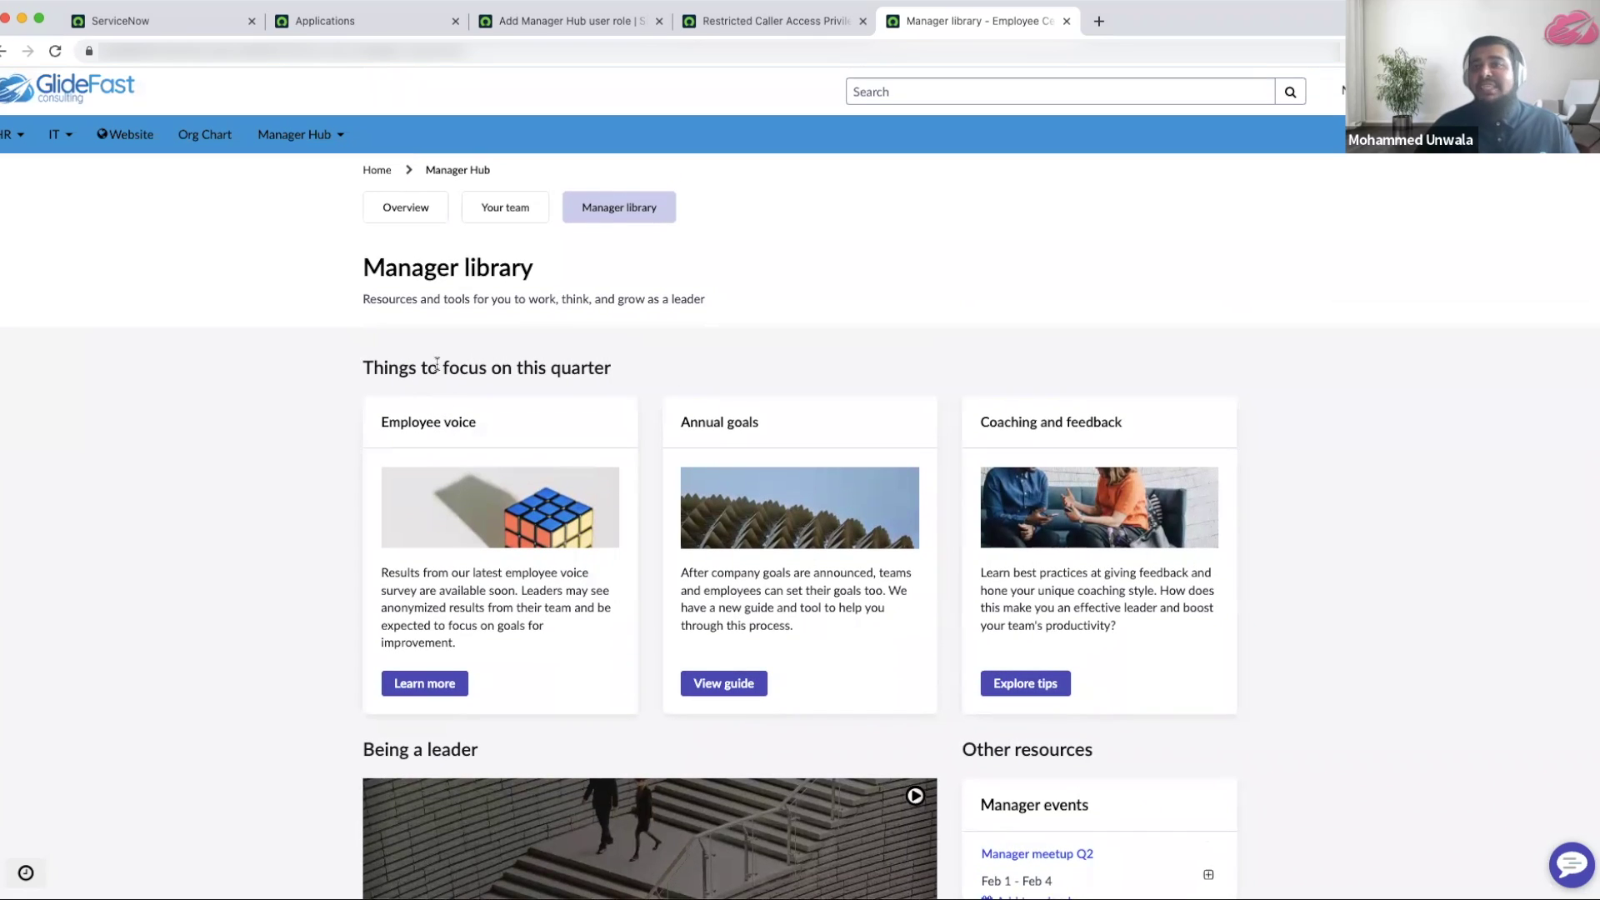